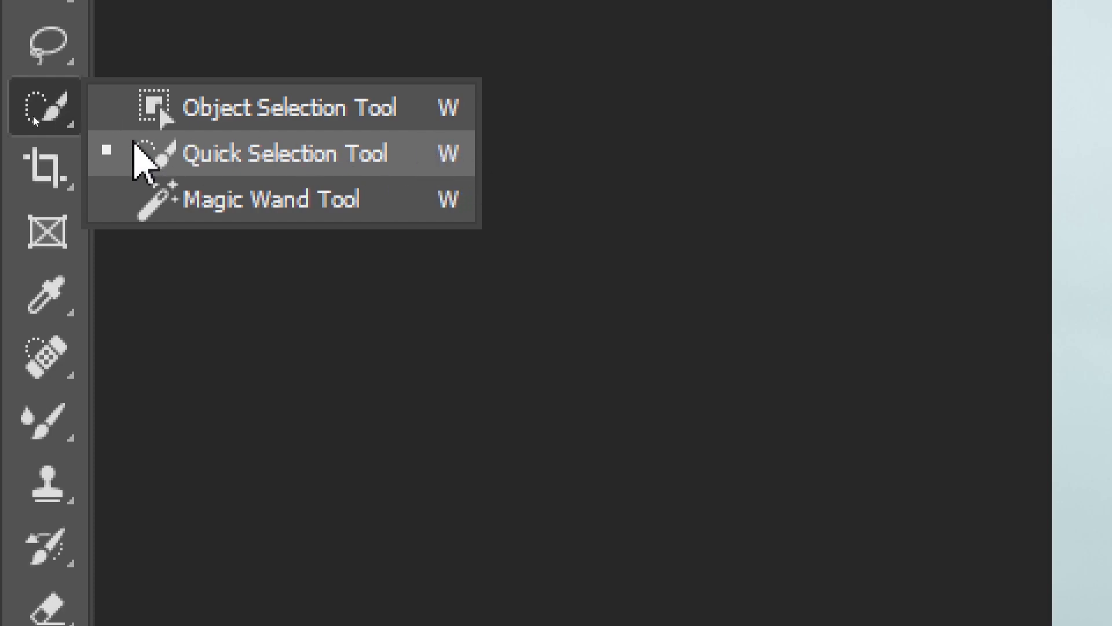
# - Cycle through the Magic Wand and Object Selection tools and return to the Quick Selection tool
pyautogui.click(58, 107)
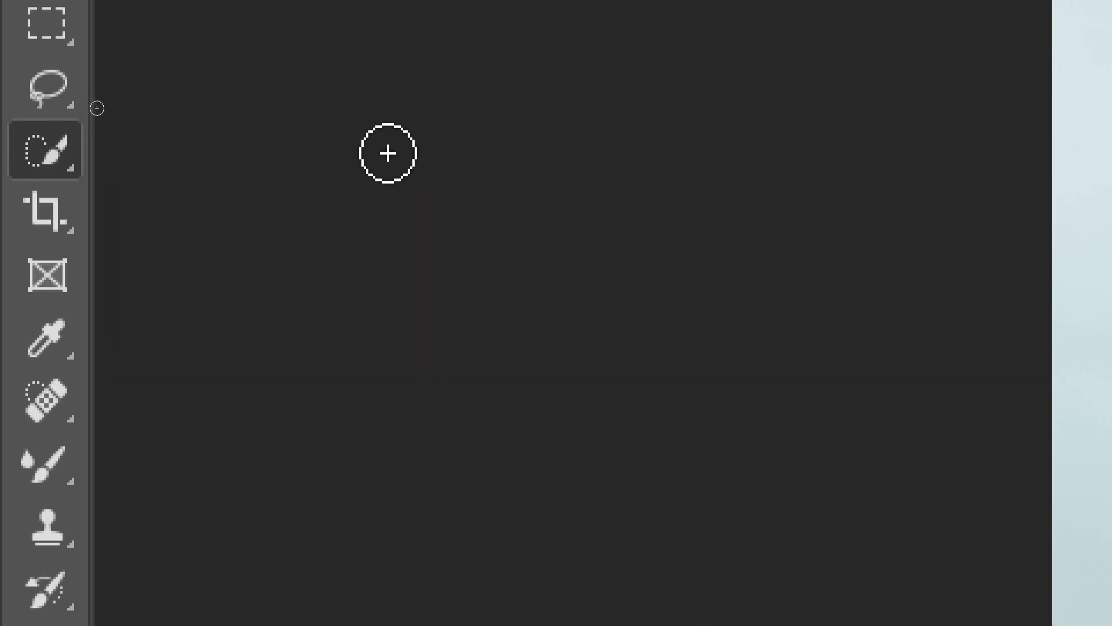
pyautogui.hotkey('shift', 'w')
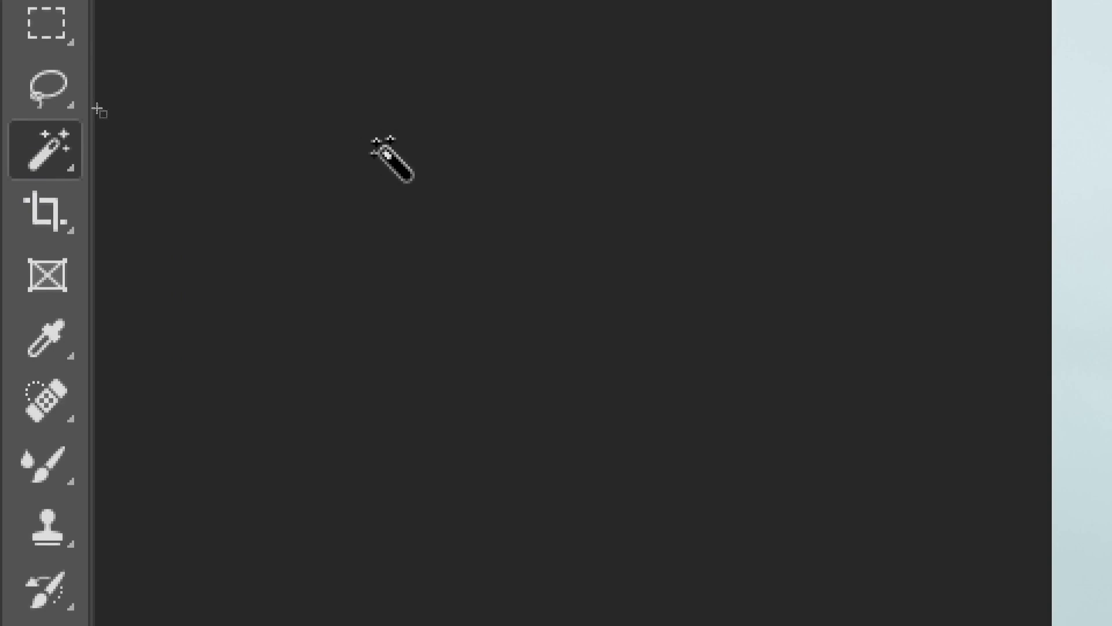
pyautogui.hotkey('shift', 'w')
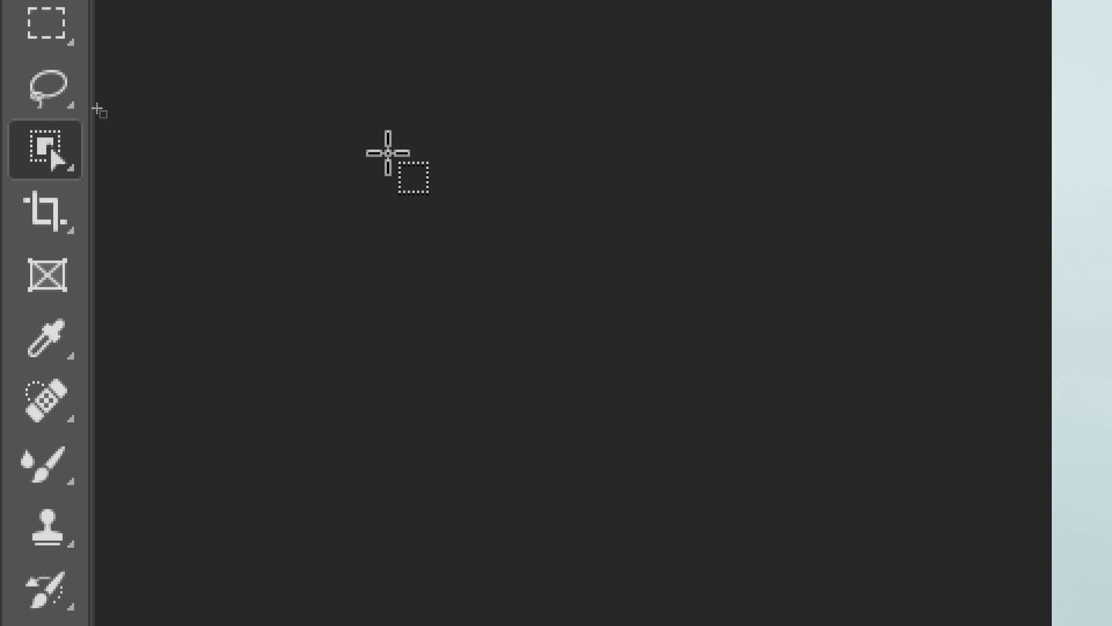
pyautogui.hotkey('shift', 'w')
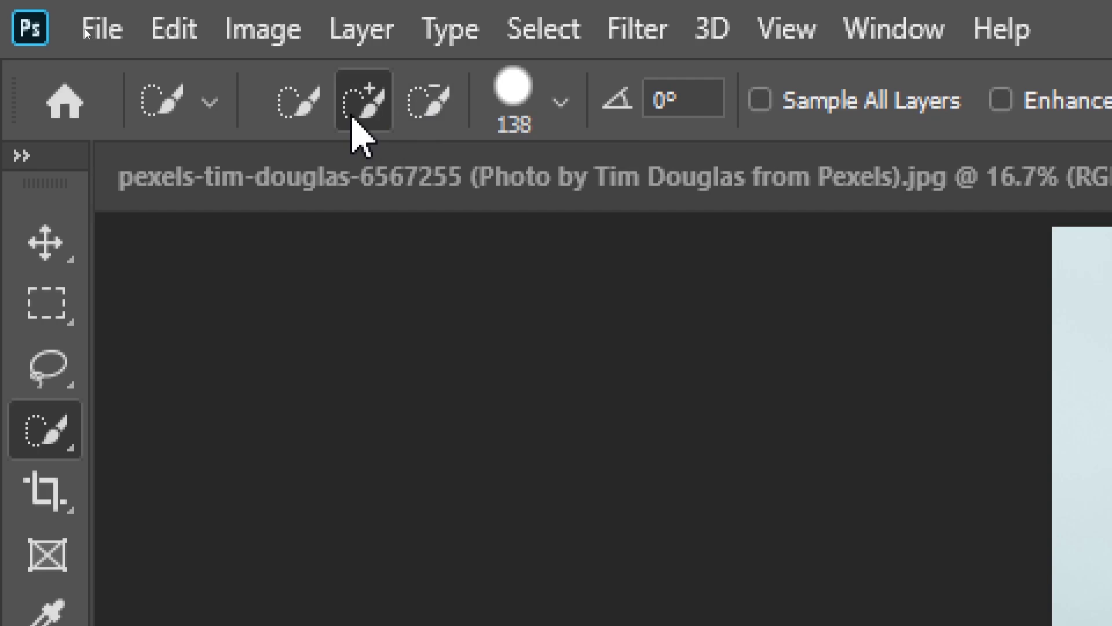
# - Make a new quick selection covering the man's face, neck and the upper parts of his plaid jacket
pyautogui.click(305, 111)
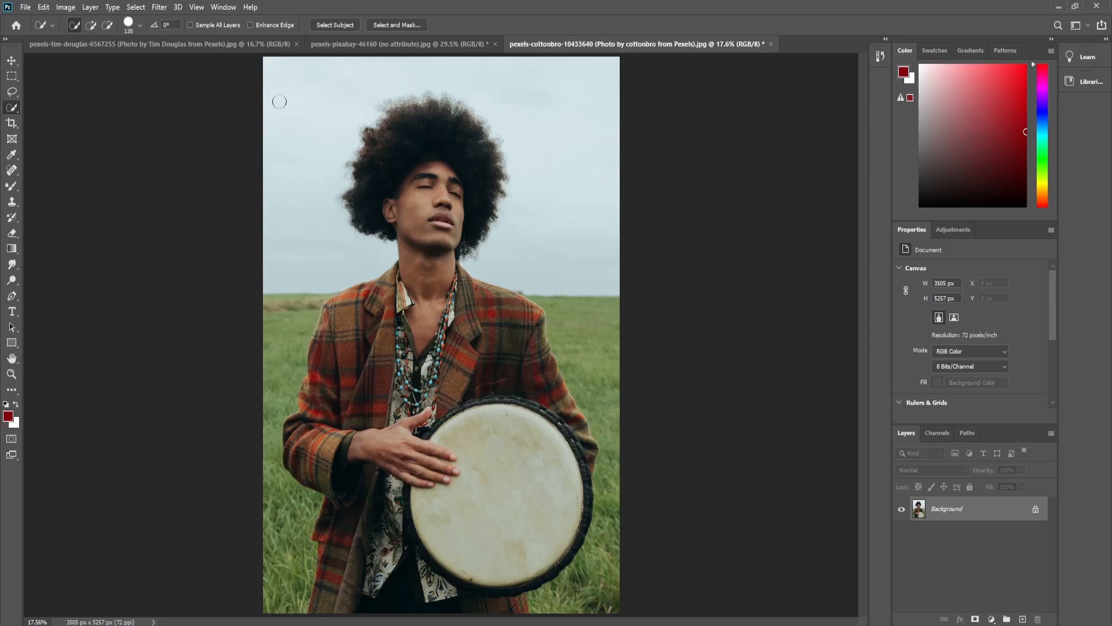
pyautogui.moveTo(441, 180)
pyautogui.mouseDown()
pyautogui.moveTo(418, 231)
pyautogui.moveTo(422, 307)
pyautogui.mouseUp()
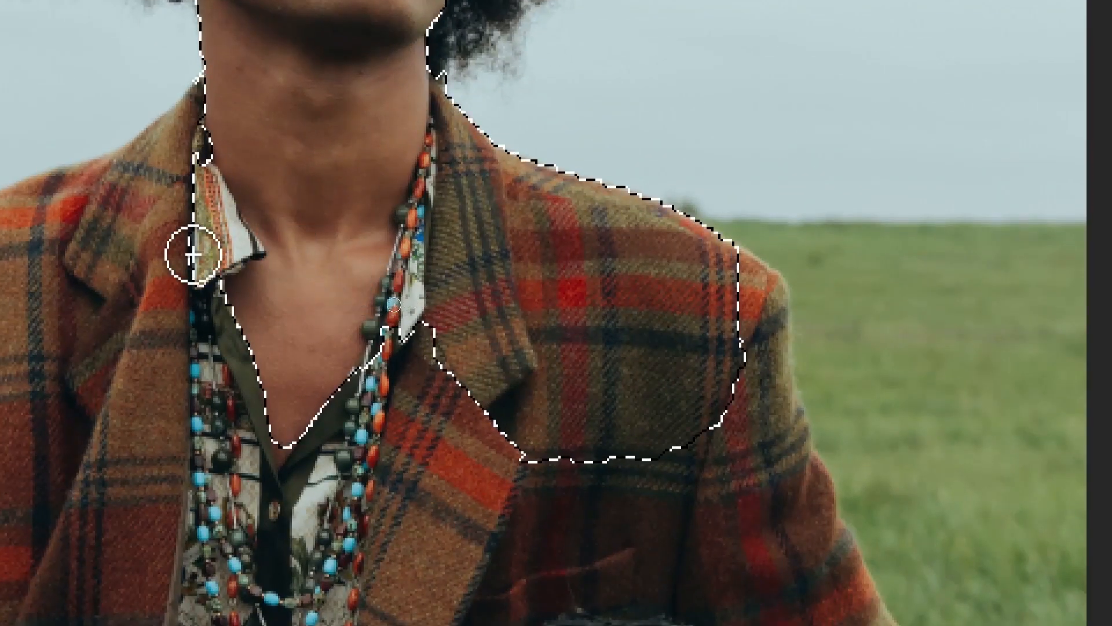
pyautogui.moveTo(193, 253)
pyautogui.mouseDown()
pyautogui.moveTo(156, 265)
pyautogui.moveTo(122, 300)
pyautogui.mouseUp()
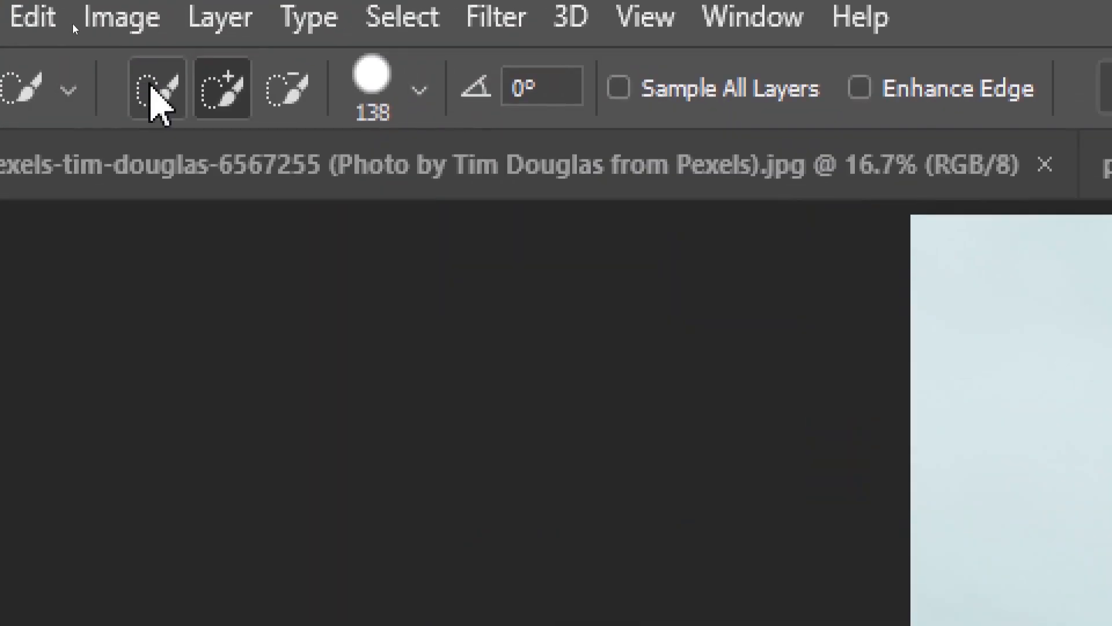
# - Make a fresh quick selection of the drum head and the hand in New Selection mode, and deselect it
pyautogui.click(154, 90)
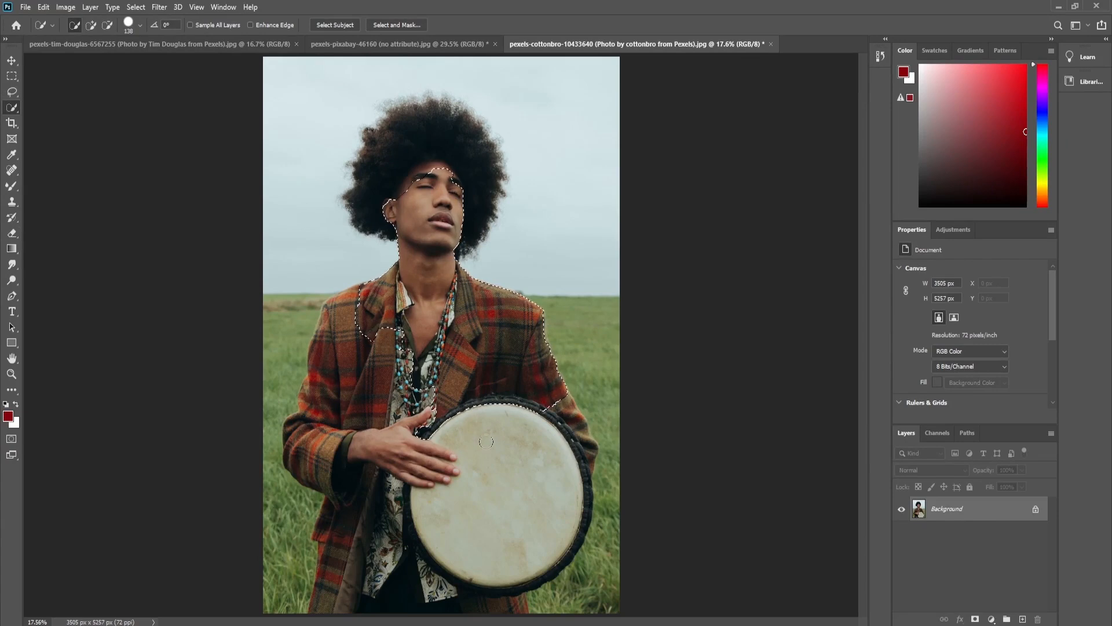
pyautogui.moveTo(486, 442)
pyautogui.mouseDown()
pyautogui.moveTo(448, 488)
pyautogui.moveTo(386, 448)
pyautogui.moveTo(413, 479)
pyautogui.mouseUp()
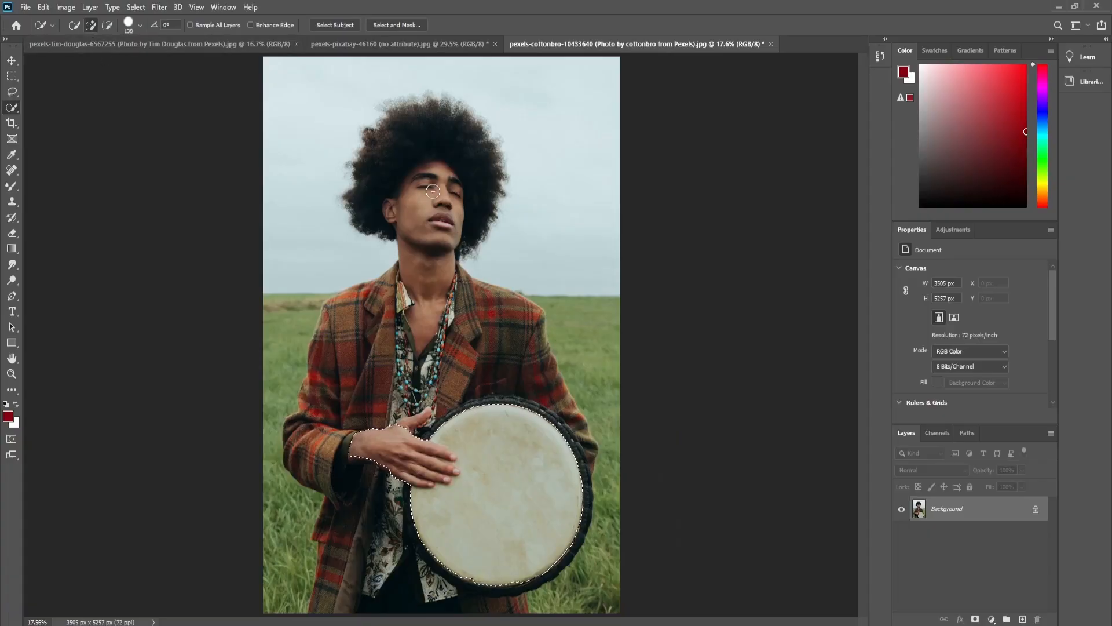
pyautogui.hotkey('ctrl', 'd')
# - Select the sky with the Magic Wand, add patches of the grass beside the drummer, and clear the selection
pyautogui.rightClick(20, 106)
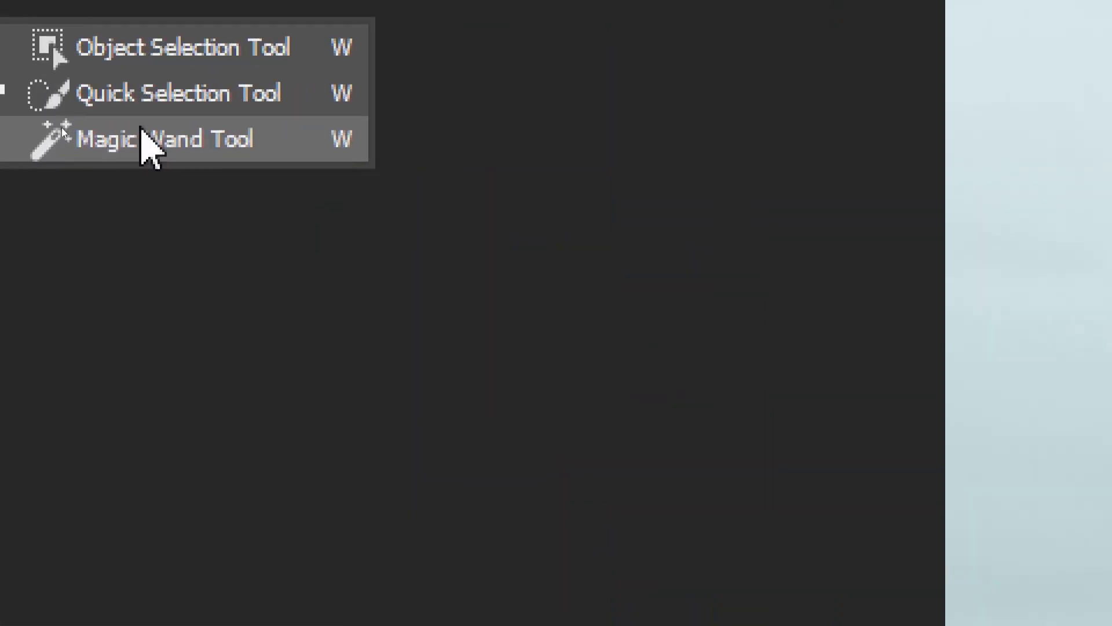
pyautogui.click(142, 128)
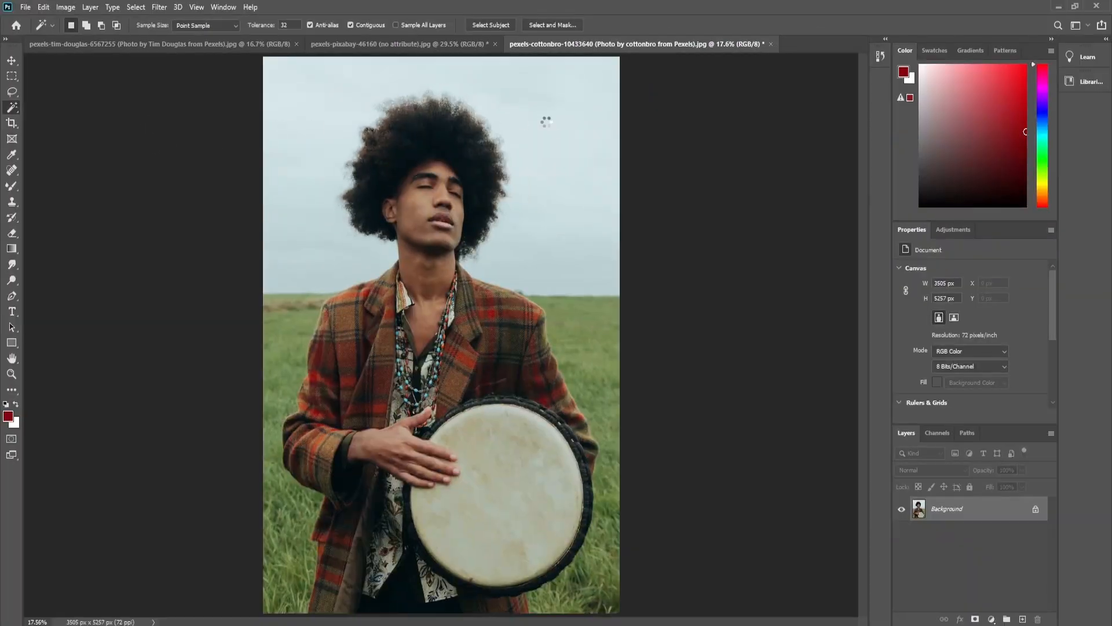
pyautogui.click(557, 255)
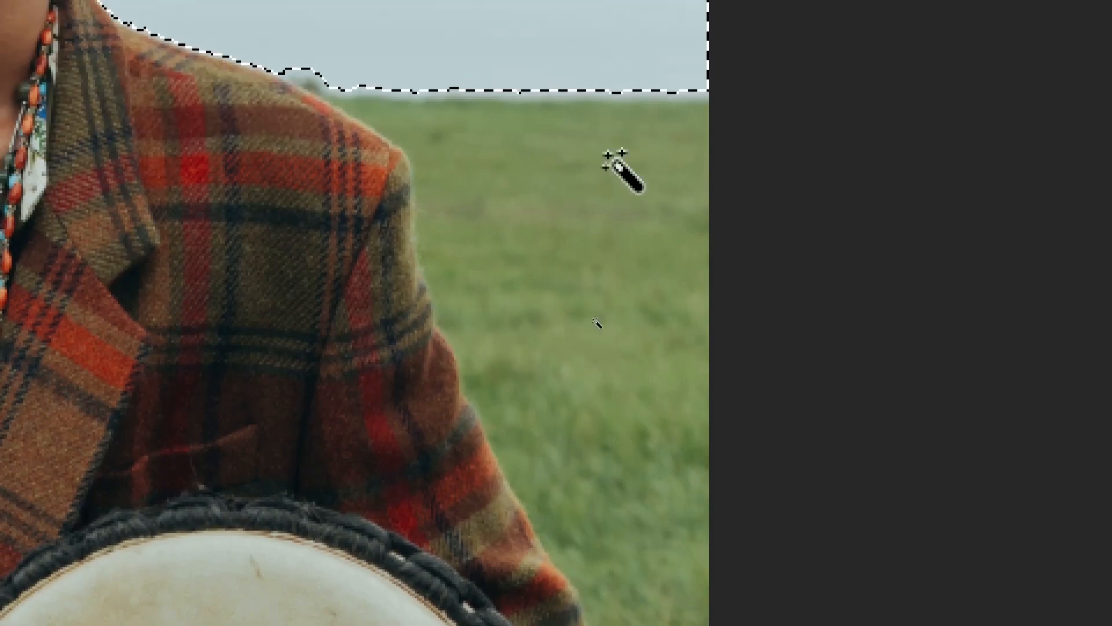
pyautogui.keyDown('shift'); pyautogui.click(595, 135); pyautogui.keyUp('shift')
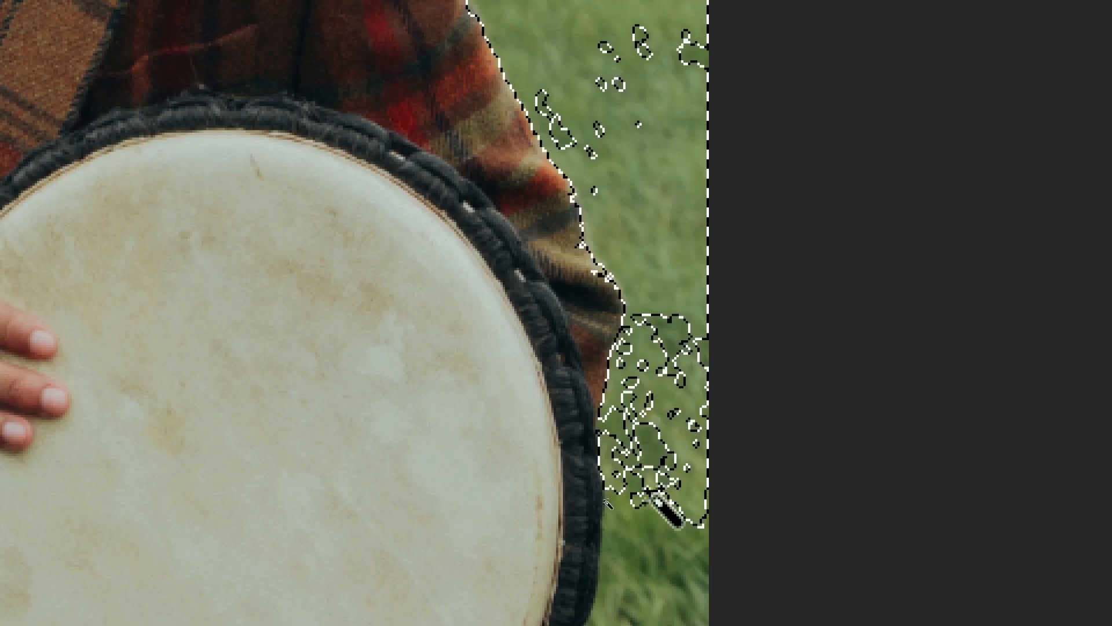
pyautogui.keyDown('shift'); pyautogui.click(649, 324); pyautogui.keyUp('shift')
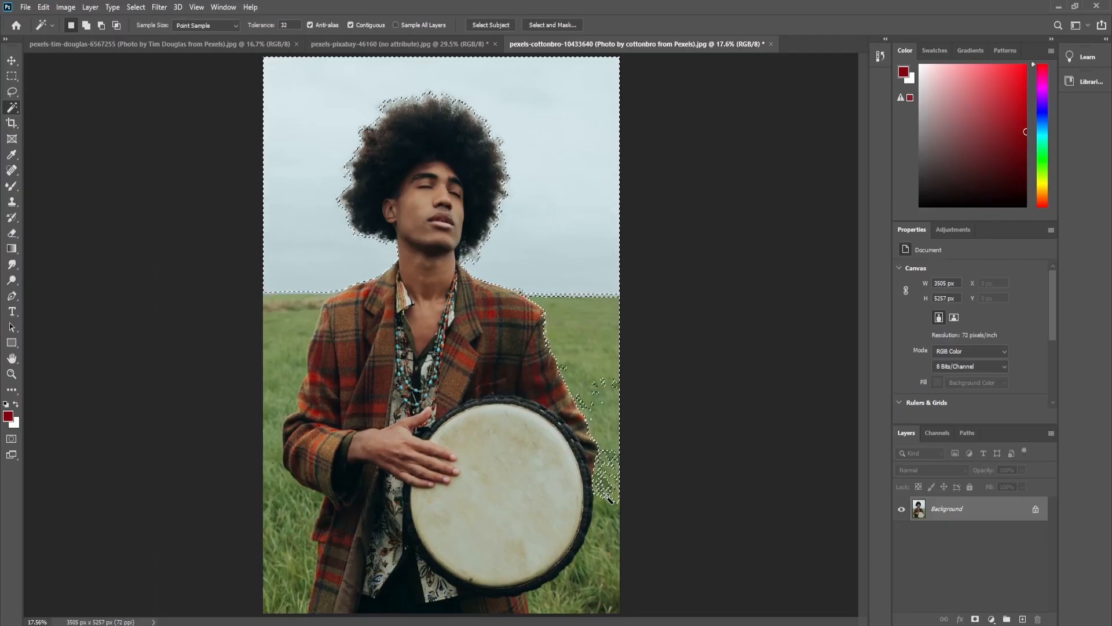
pyautogui.hotkey('ctrl', 'd')
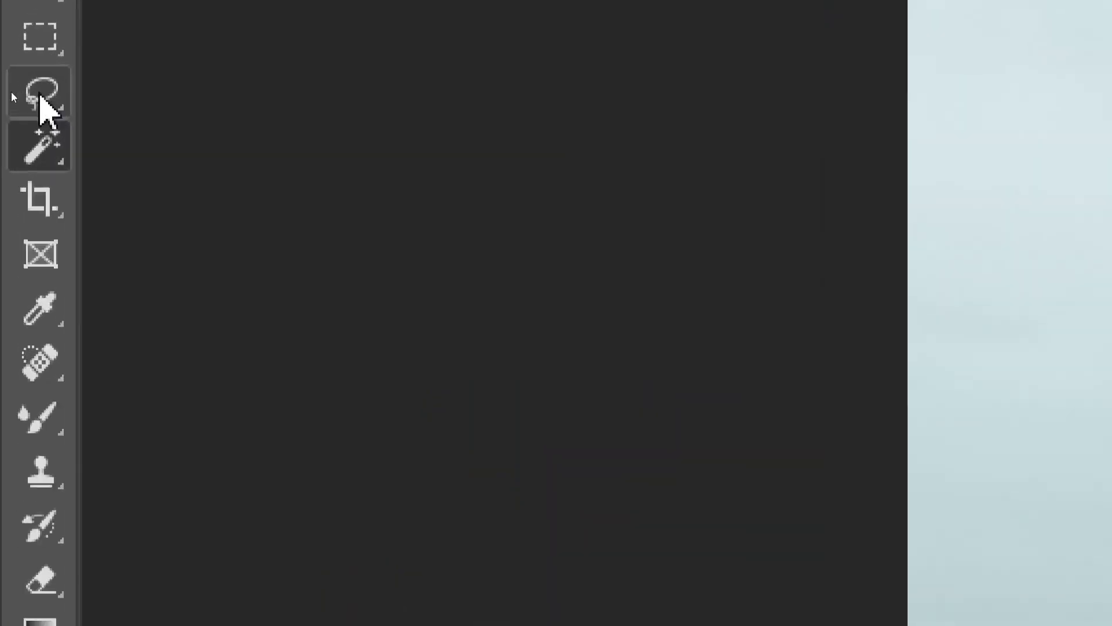
# - Try to outline the man's hair with the Polygonal Lasso, running over the top of the head and around to the neck
pyautogui.click(11, 92)
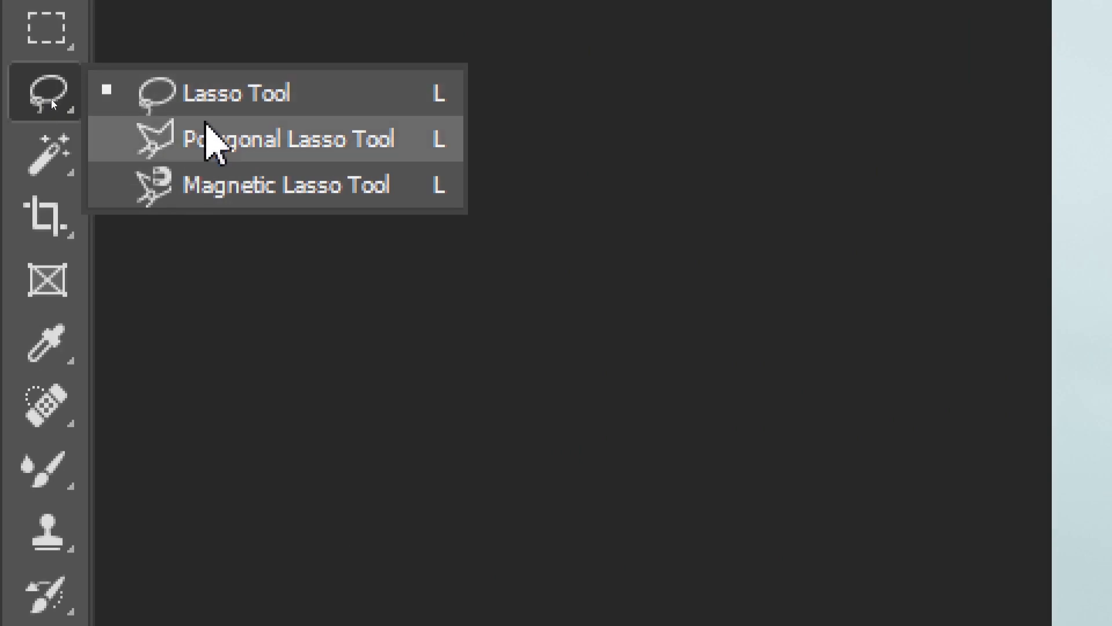
pyautogui.click(243, 139)
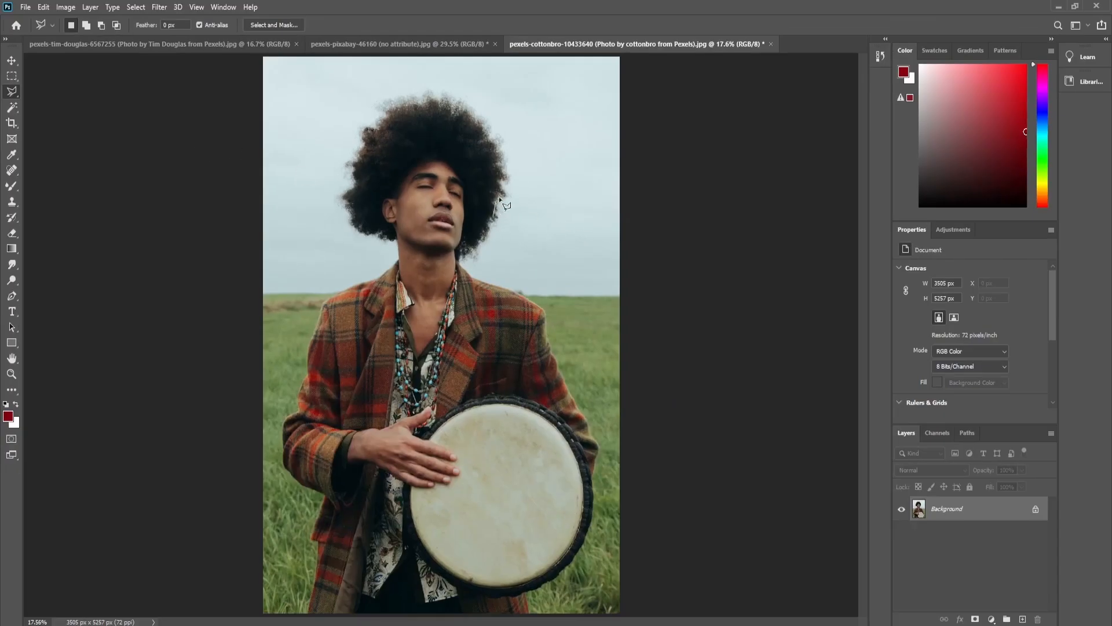
pyautogui.click(500, 164)
pyautogui.click(490, 143)
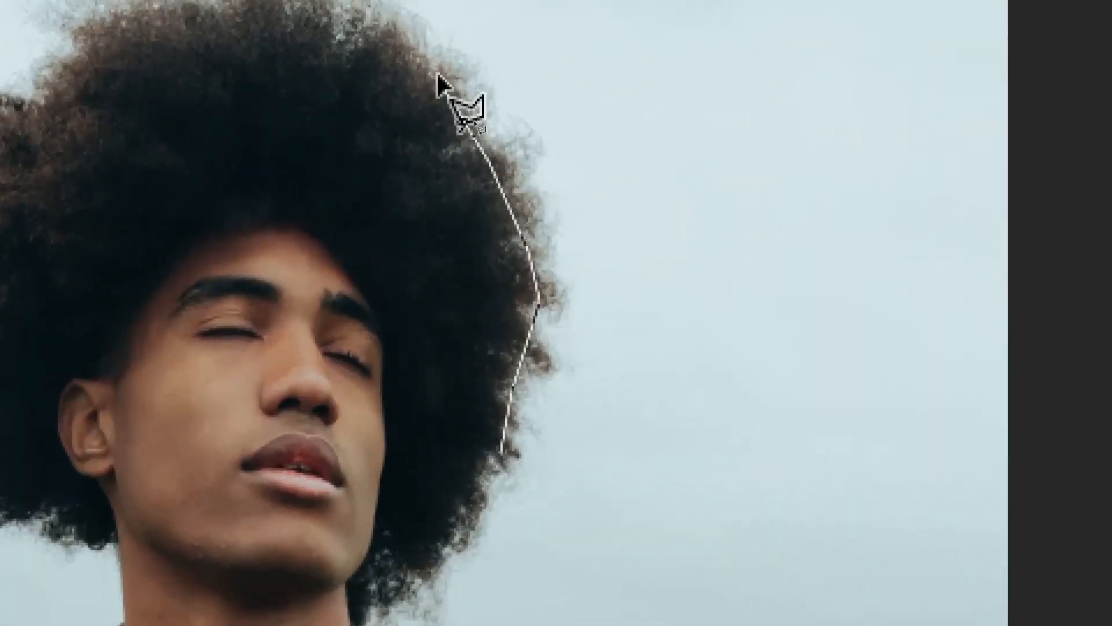
pyautogui.click(479, 125)
pyautogui.click(458, 113)
pyautogui.click(153, 70)
pyautogui.click(0, 197)
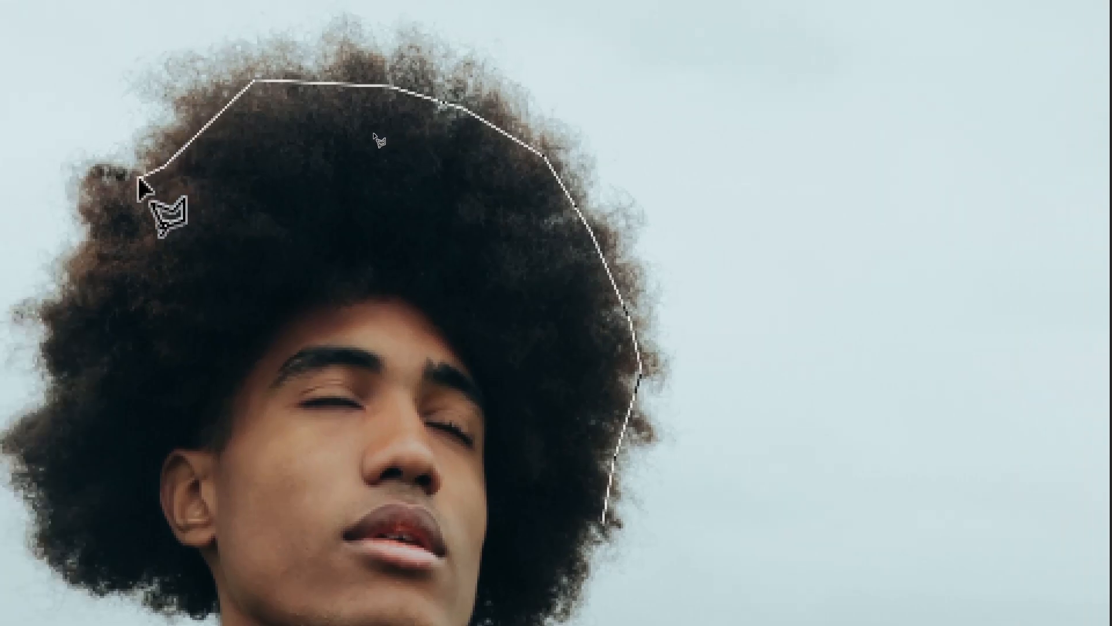
pyautogui.click(314, 204)
pyautogui.click(313, 294)
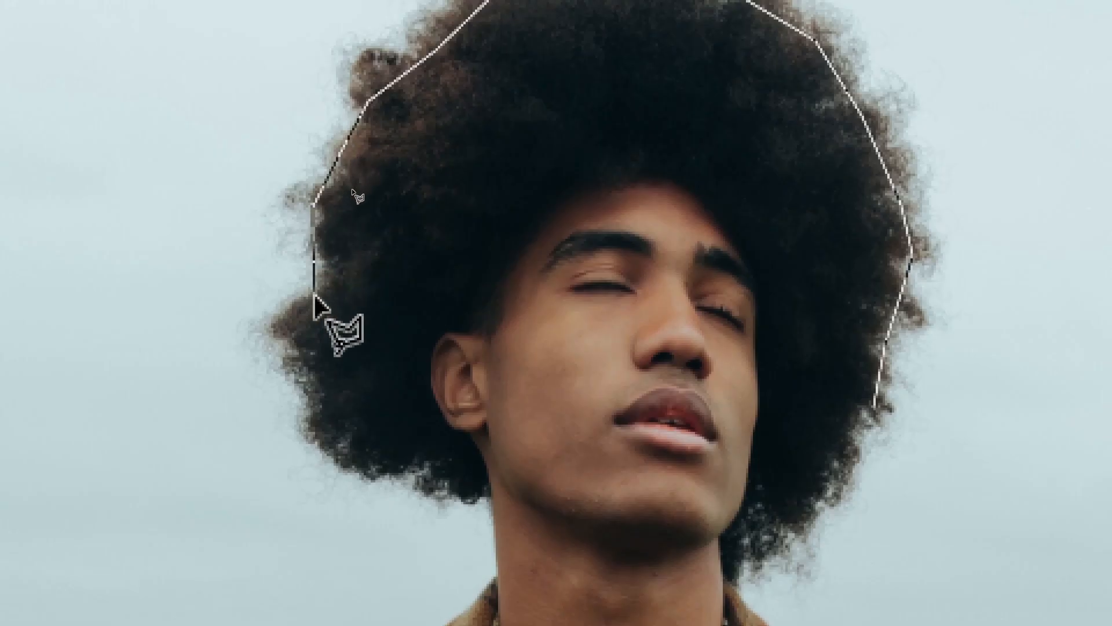
pyautogui.click(288, 300)
pyautogui.click(274, 327)
pyautogui.click(301, 354)
pyautogui.click(304, 413)
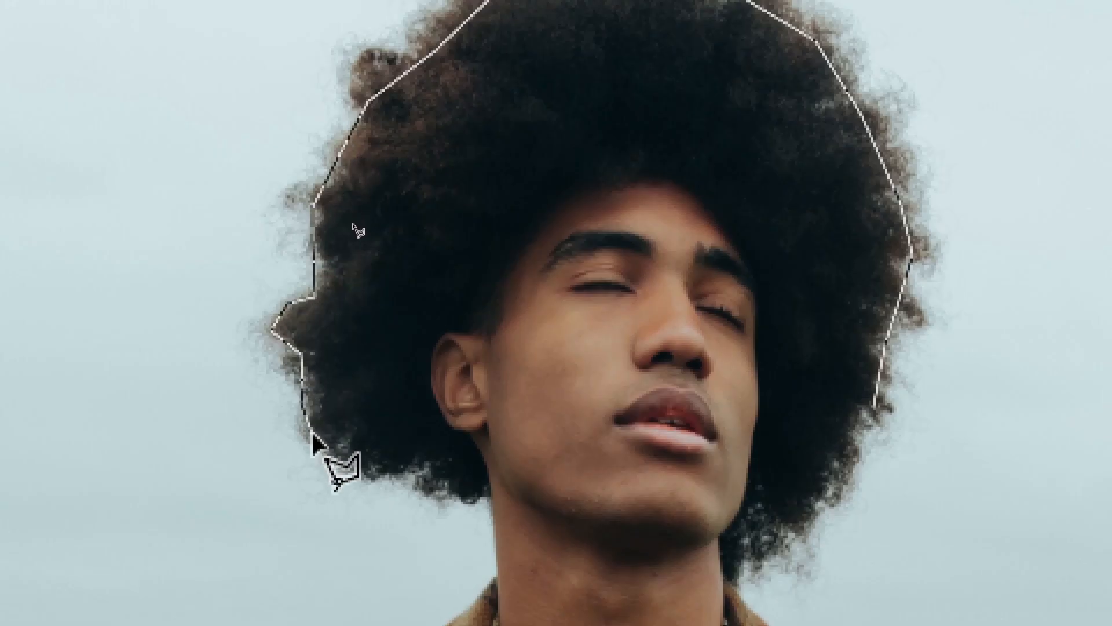
pyautogui.click(338, 448)
pyautogui.click(362, 467)
pyautogui.click(428, 467)
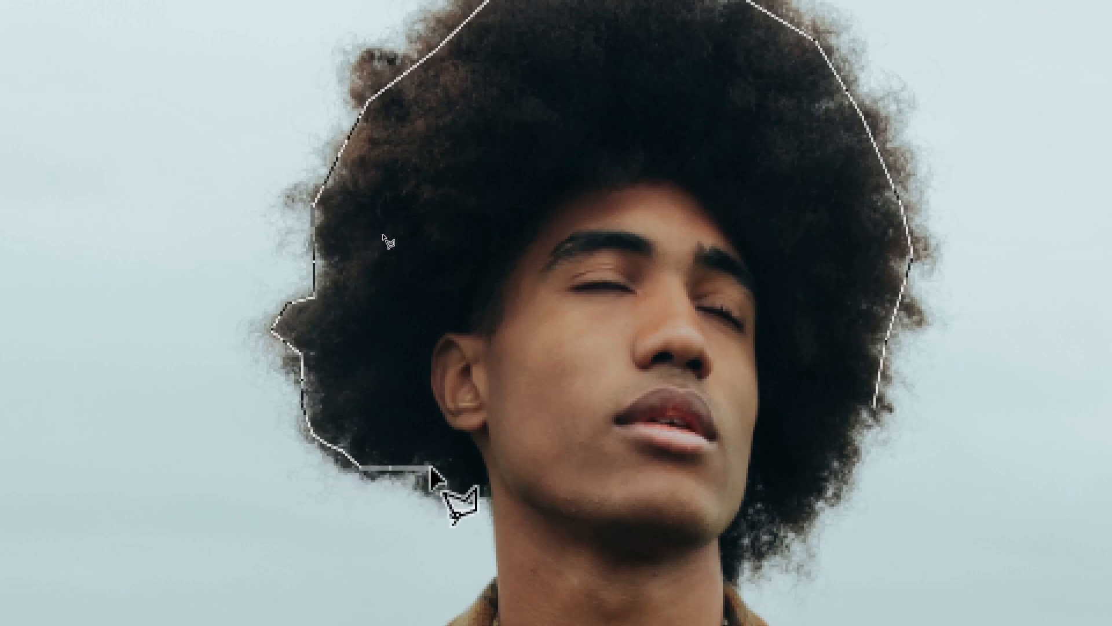
pyautogui.click(431, 486)
pyautogui.click(490, 496)
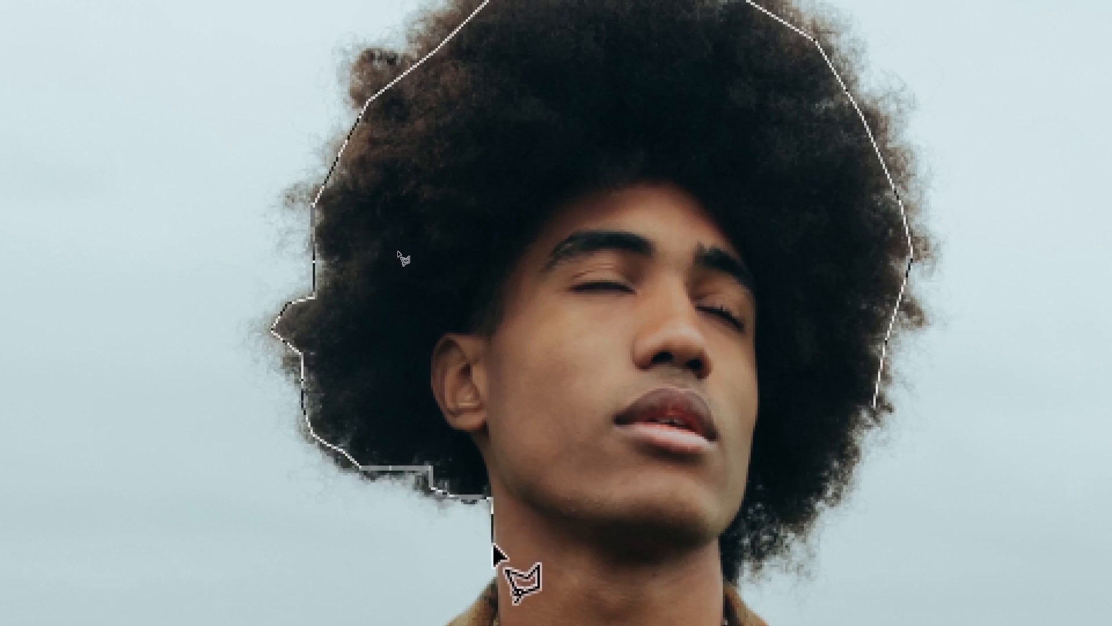
pyautogui.scroll(-1, 496, 556)
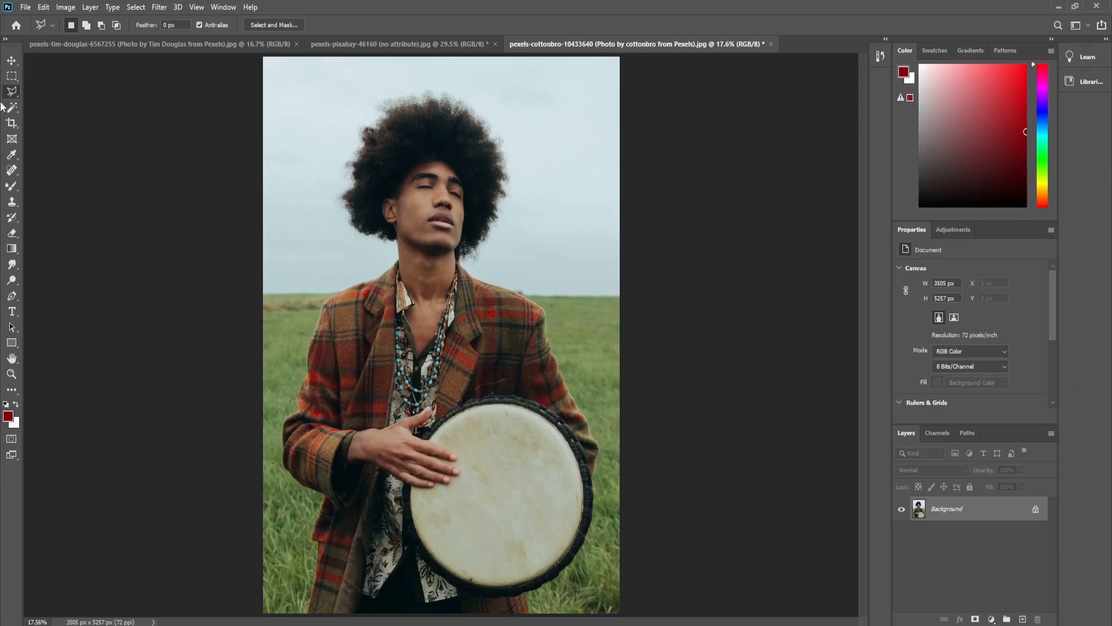
# - Select the man's hair, face, neck and upper plaid jacket with the Quick Selection tool
pyautogui.rightClick(11, 95)
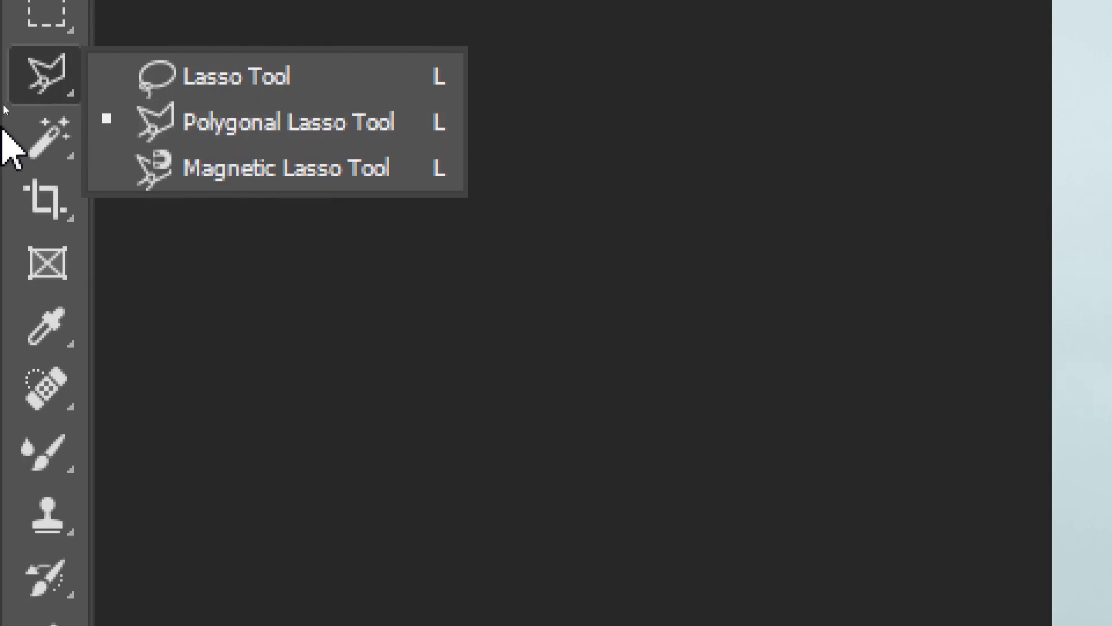
pyautogui.click(23, 137)
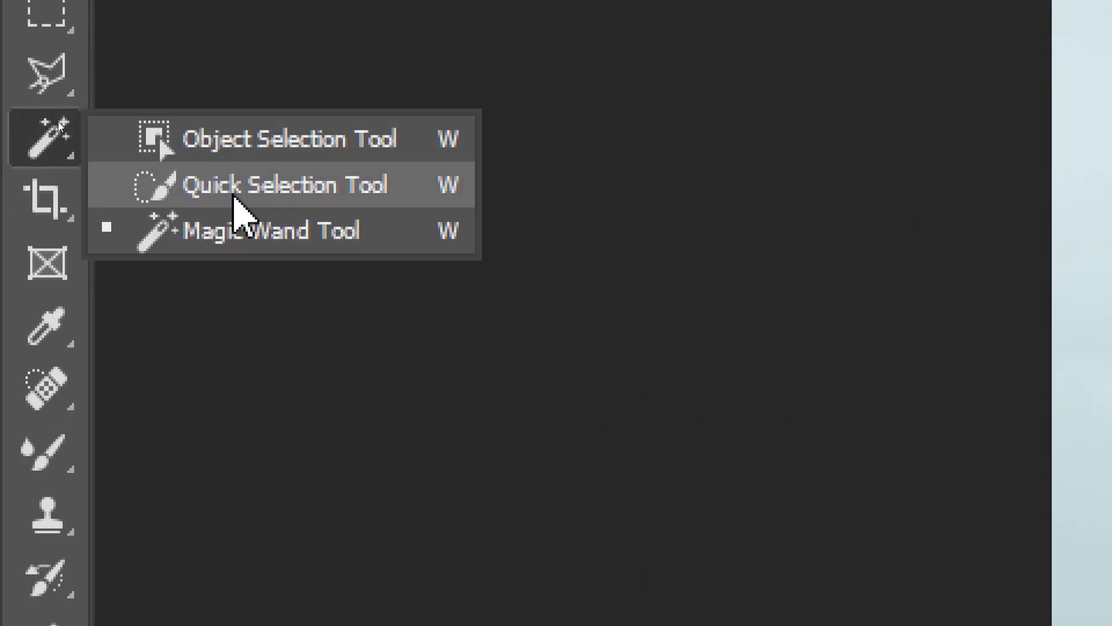
pyautogui.click(235, 191)
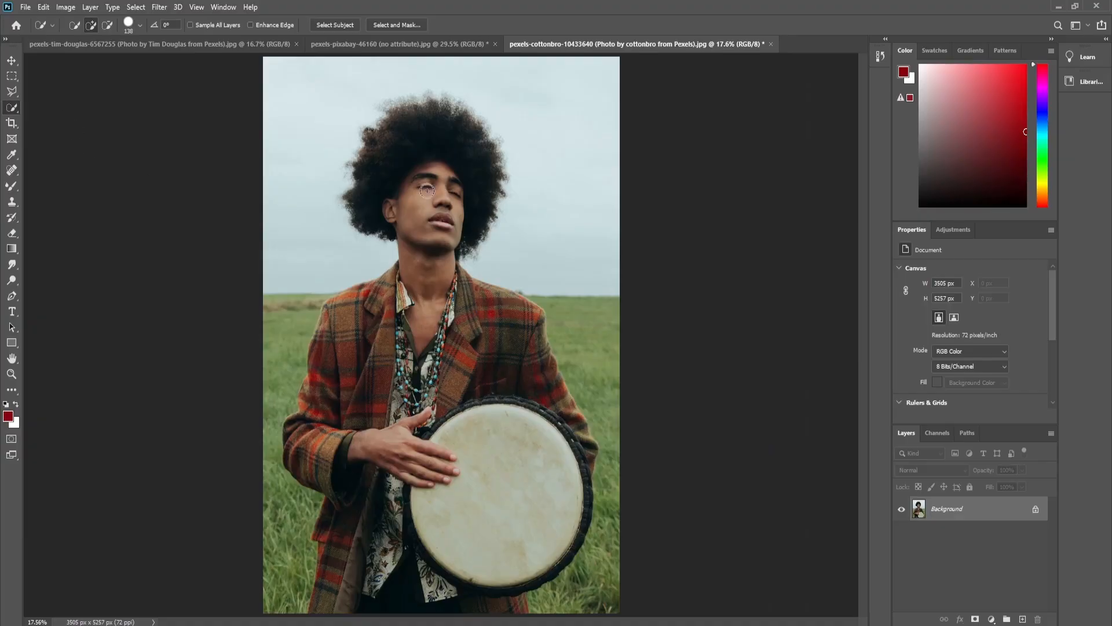
pyautogui.moveTo(435, 137); pyautogui.dragTo(426, 135)
pyautogui.moveTo(425, 244); pyautogui.dragTo(424, 268)
pyautogui.moveTo(385, 313)
pyautogui.mouseDown()
pyautogui.moveTo(361, 318)
pyautogui.moveTo(338, 345)
pyautogui.mouseUp()
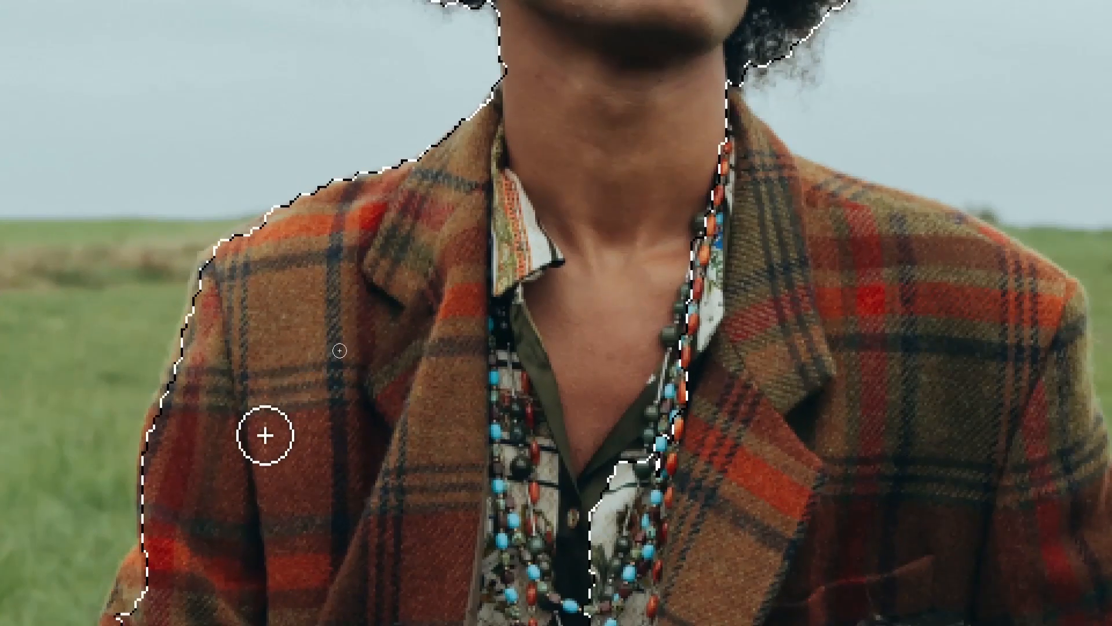
pyautogui.moveTo(705, 303)
pyautogui.mouseDown()
pyautogui.moveTo(816, 423)
pyautogui.moveTo(909, 478)
pyautogui.mouseUp()
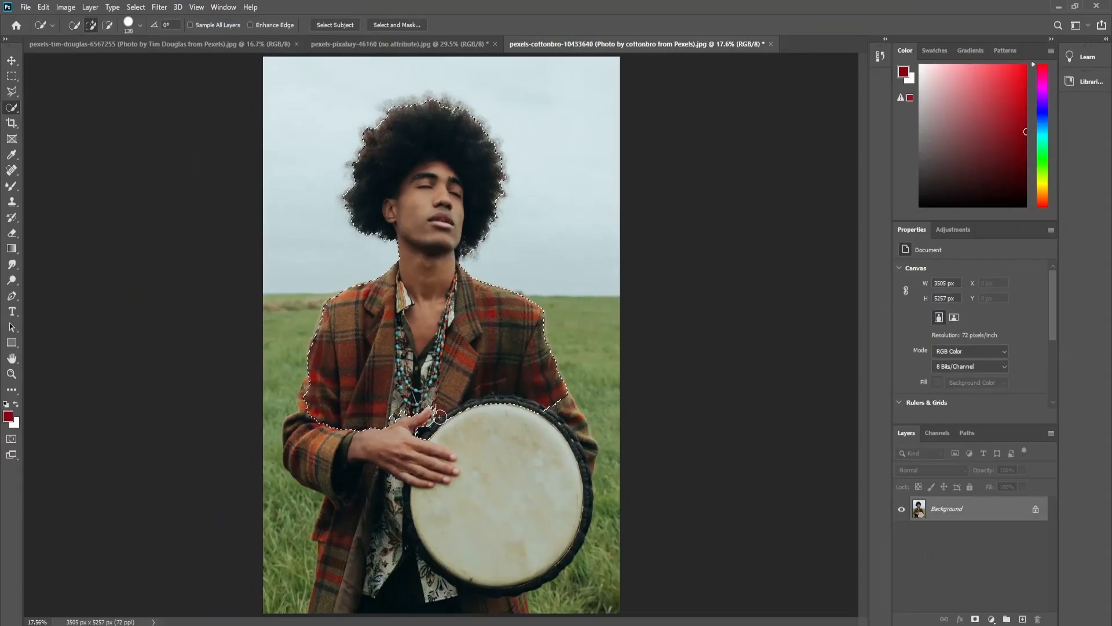
# - Extend the quick selection over the drum head, the jacket cuff behind it and the drum's black rim
pyautogui.moveTo(441, 419); pyautogui.dragTo(460, 436)
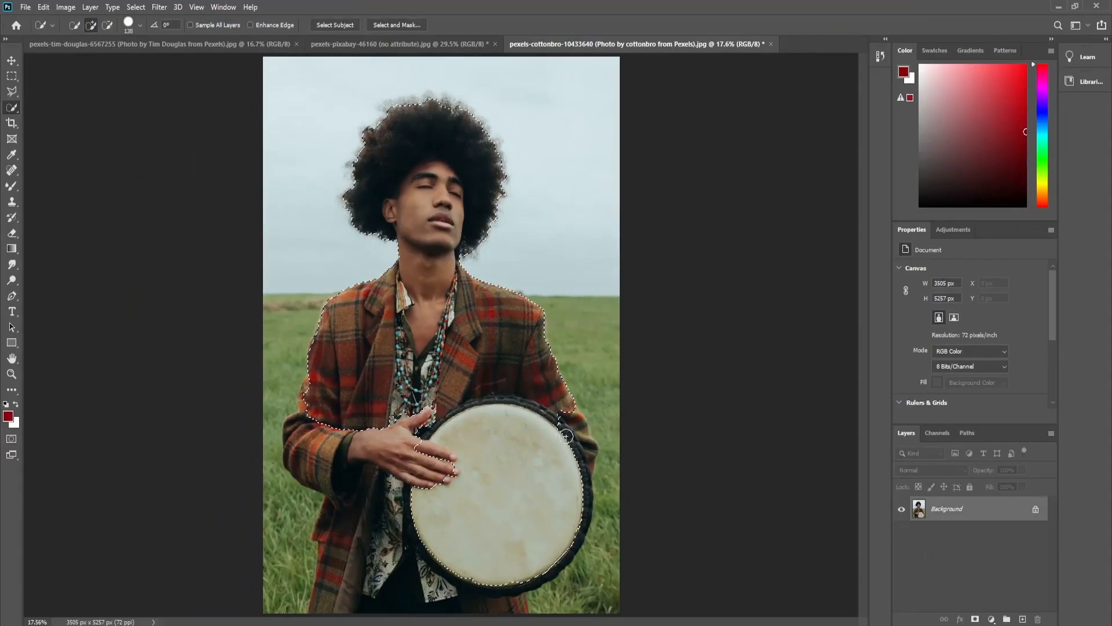
pyautogui.moveTo(566, 437)
pyautogui.mouseDown()
pyautogui.moveTo(576, 445)
pyautogui.moveTo(574, 520)
pyautogui.mouseUp()
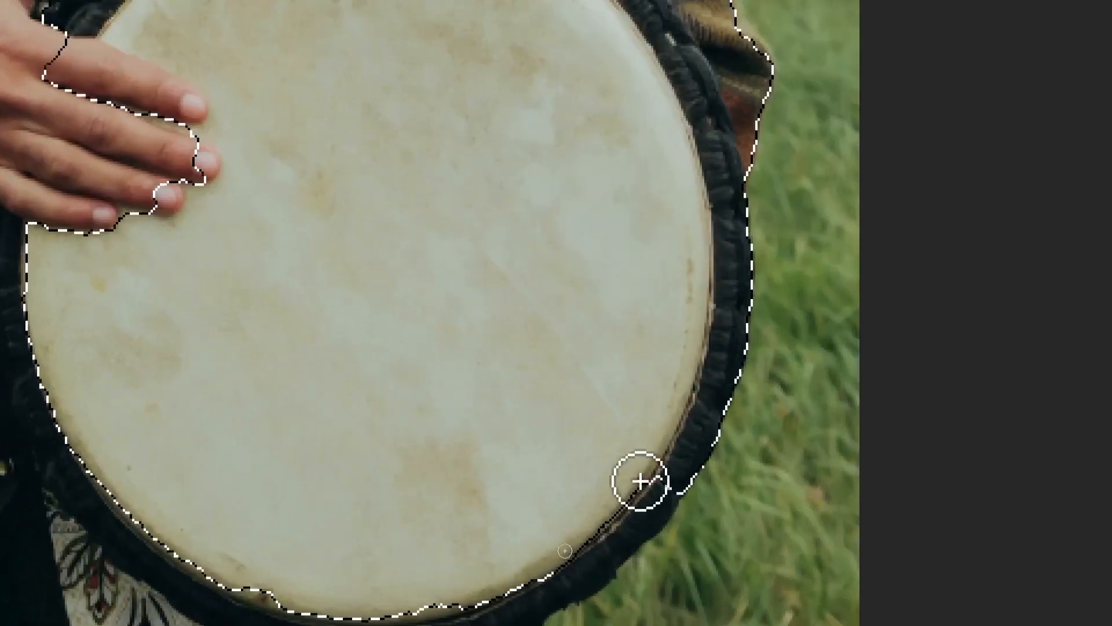
pyautogui.moveTo(565, 549); pyautogui.dragTo(548, 564)
pyautogui.press('space')
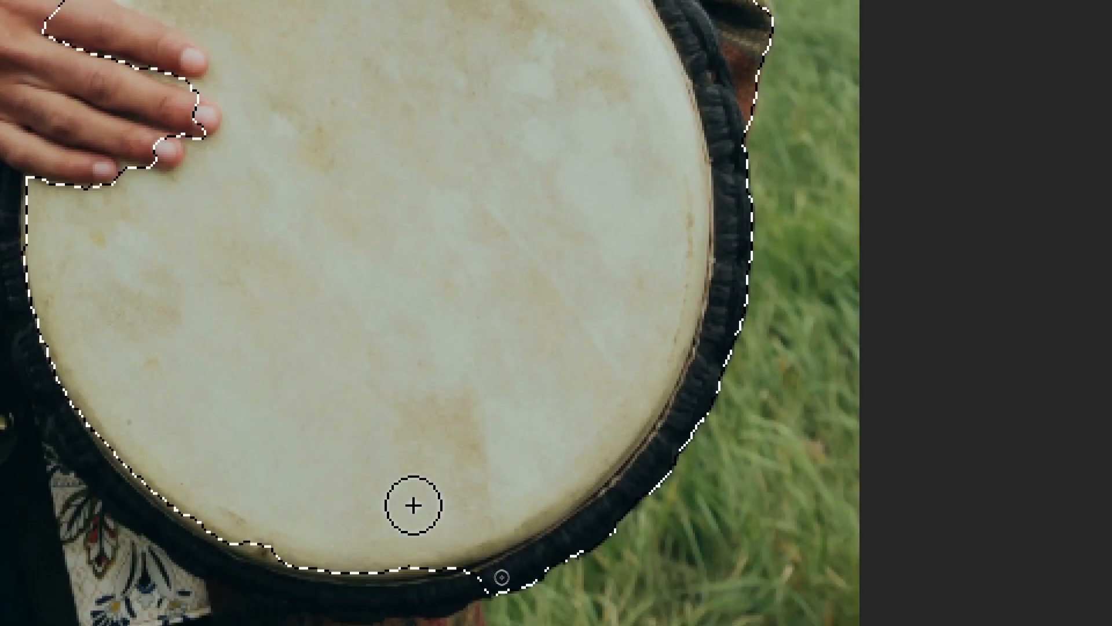
pyautogui.moveTo(411, 544)
pyautogui.mouseDown()
pyautogui.moveTo(443, 537)
pyautogui.moveTo(330, 536)
pyautogui.mouseUp()
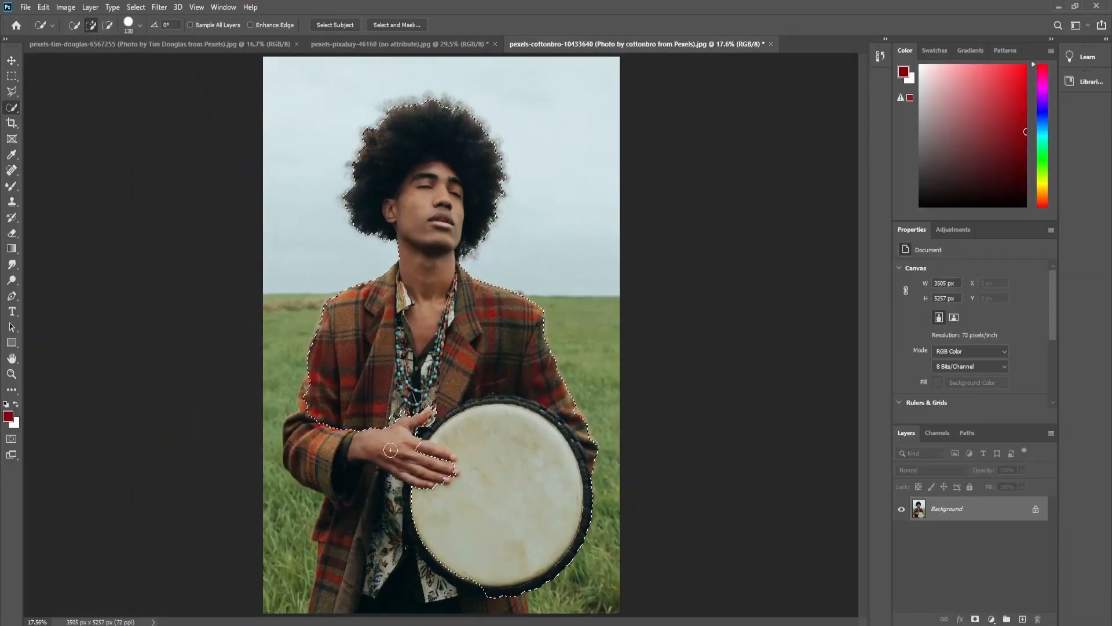
# - Add the drumming hand and its jacket sleeve to the selection, and undo the last selection change
pyautogui.moveTo(389, 450)
pyautogui.mouseDown()
pyautogui.moveTo(365, 433)
pyautogui.moveTo(340, 452)
pyautogui.moveTo(318, 428)
pyautogui.mouseUp()
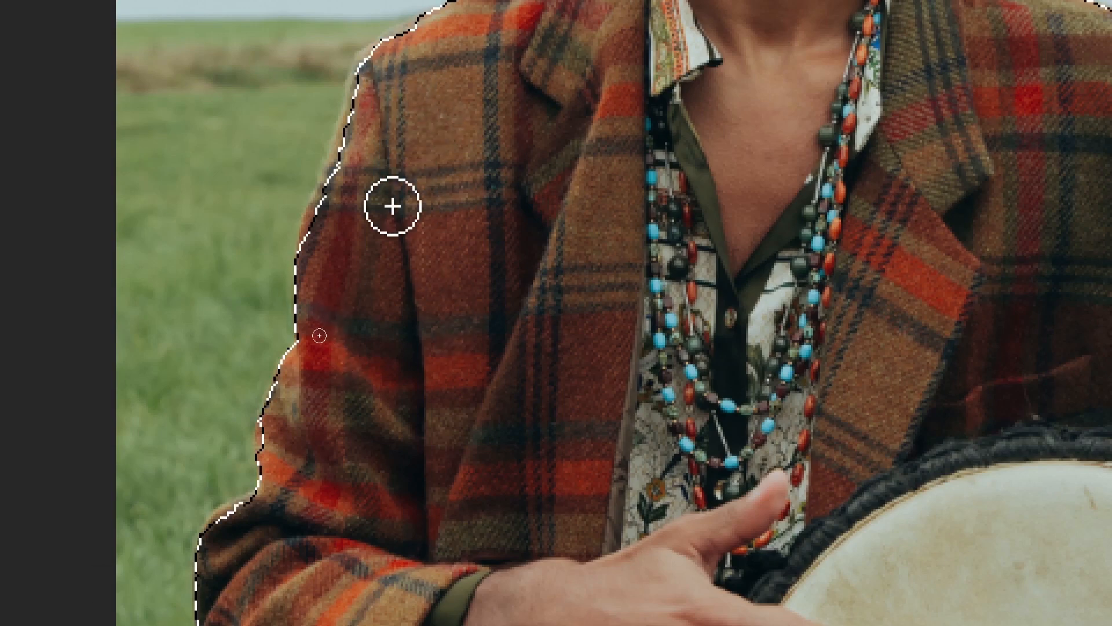
pyautogui.hotkey('ctrl', 'z')
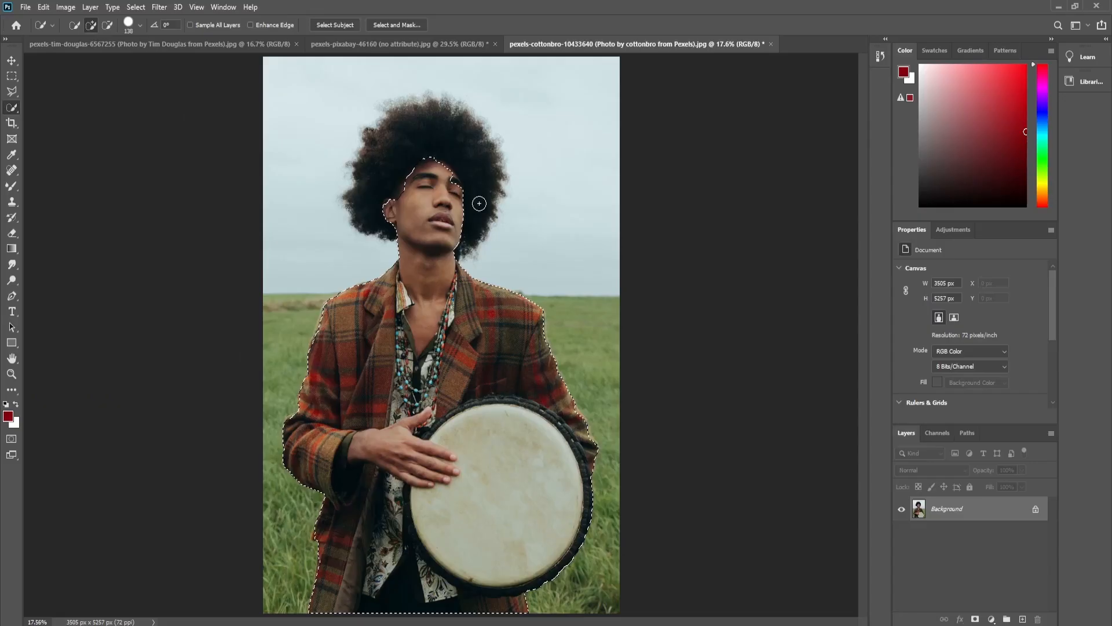
# - Add the man's whole afro to the quick selection, filling the gap above the forehead and extending to the outer curls
pyautogui.click(470, 215)
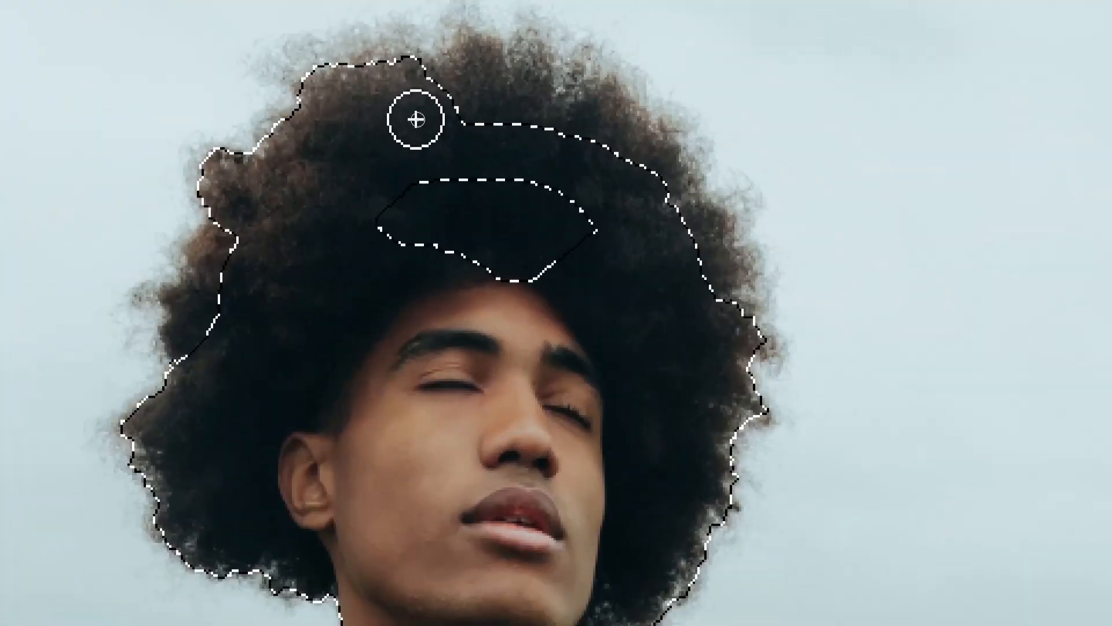
pyautogui.moveTo(417, 120); pyautogui.dragTo(467, 126)
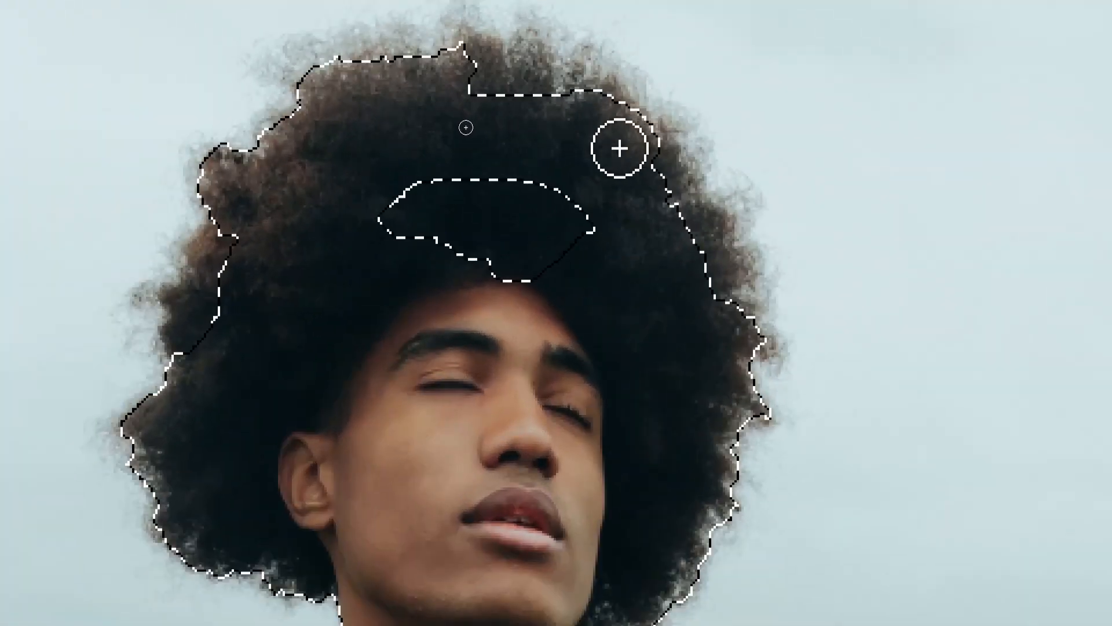
pyautogui.moveTo(619, 149)
pyautogui.mouseDown()
pyautogui.moveTo(447, 62)
pyautogui.moveTo(604, 236)
pyautogui.moveTo(517, 214)
pyautogui.moveTo(407, 217)
pyautogui.mouseUp()
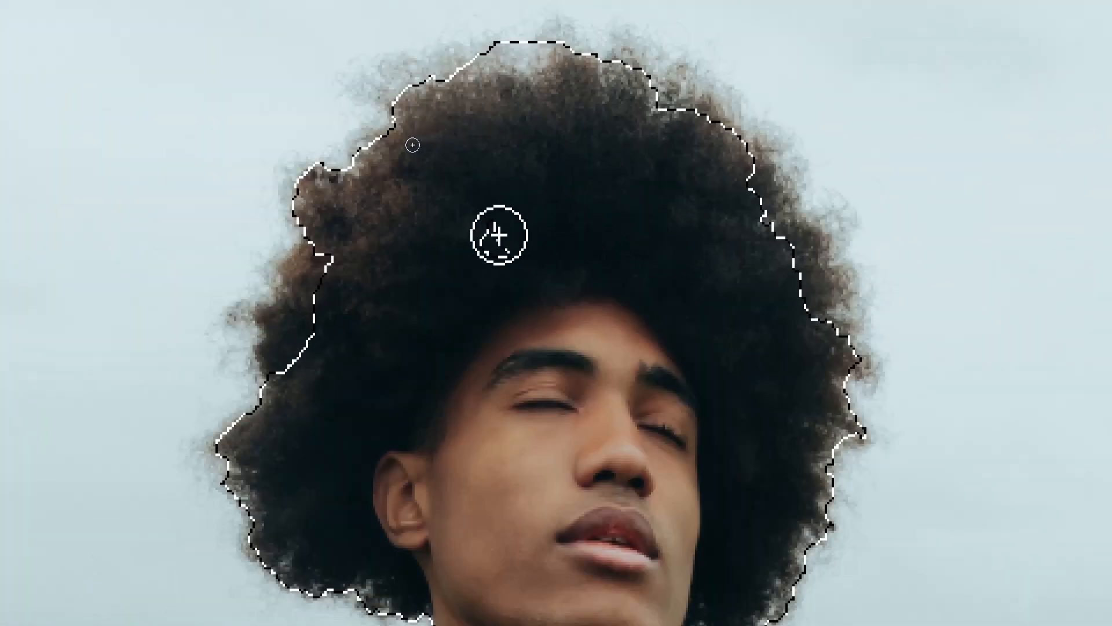
pyautogui.moveTo(500, 234)
pyautogui.mouseDown()
pyautogui.moveTo(323, 276)
pyautogui.moveTo(307, 371)
pyautogui.moveTo(300, 307)
pyautogui.mouseUp()
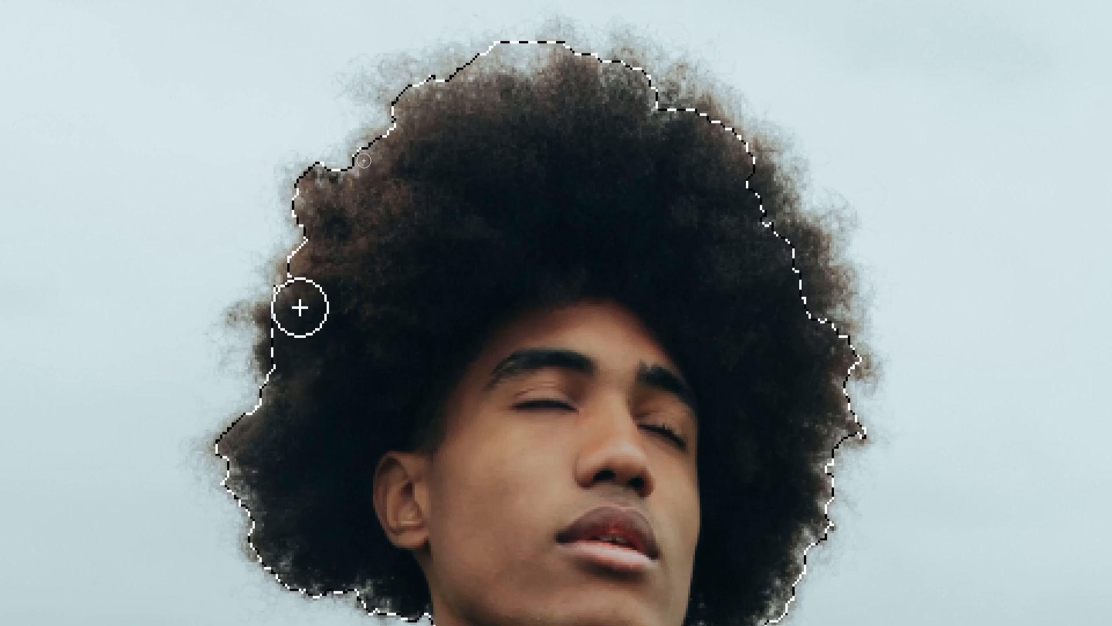
pyautogui.moveTo(715, 171)
pyautogui.mouseDown()
pyautogui.moveTo(782, 246)
pyautogui.moveTo(812, 338)
pyautogui.moveTo(756, 166)
pyautogui.moveTo(644, 111)
pyautogui.moveTo(695, 148)
pyautogui.mouseUp()
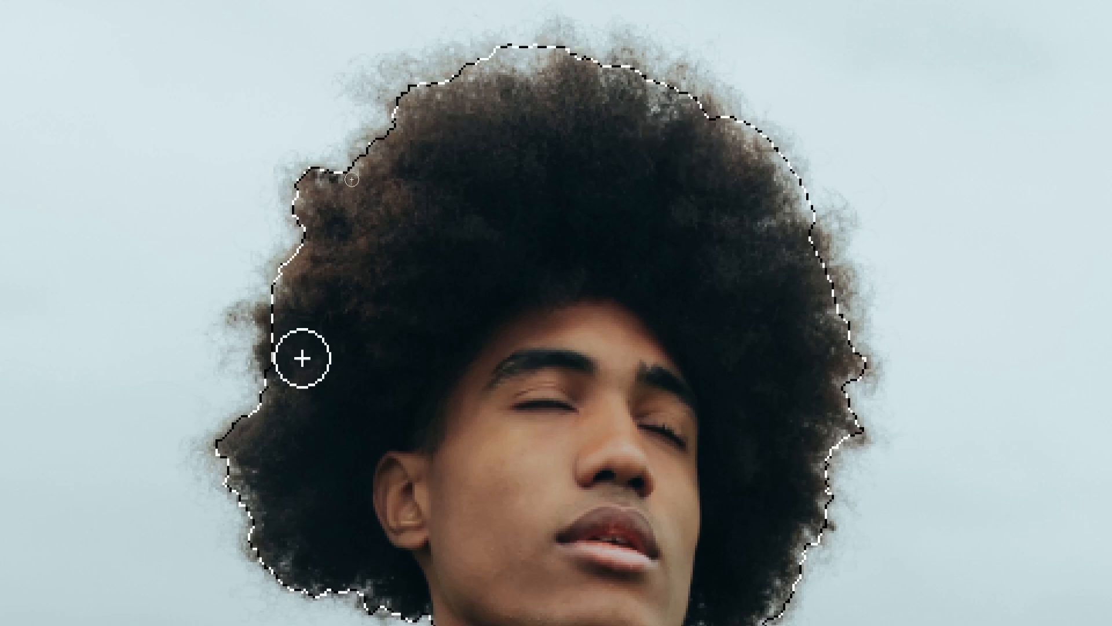
pyautogui.moveTo(302, 358)
pyautogui.mouseDown()
pyautogui.moveTo(297, 327)
pyautogui.moveTo(314, 315)
pyautogui.moveTo(284, 325)
pyautogui.moveTo(298, 336)
pyautogui.moveTo(333, 305)
pyautogui.moveTo(393, 317)
pyautogui.mouseUp()
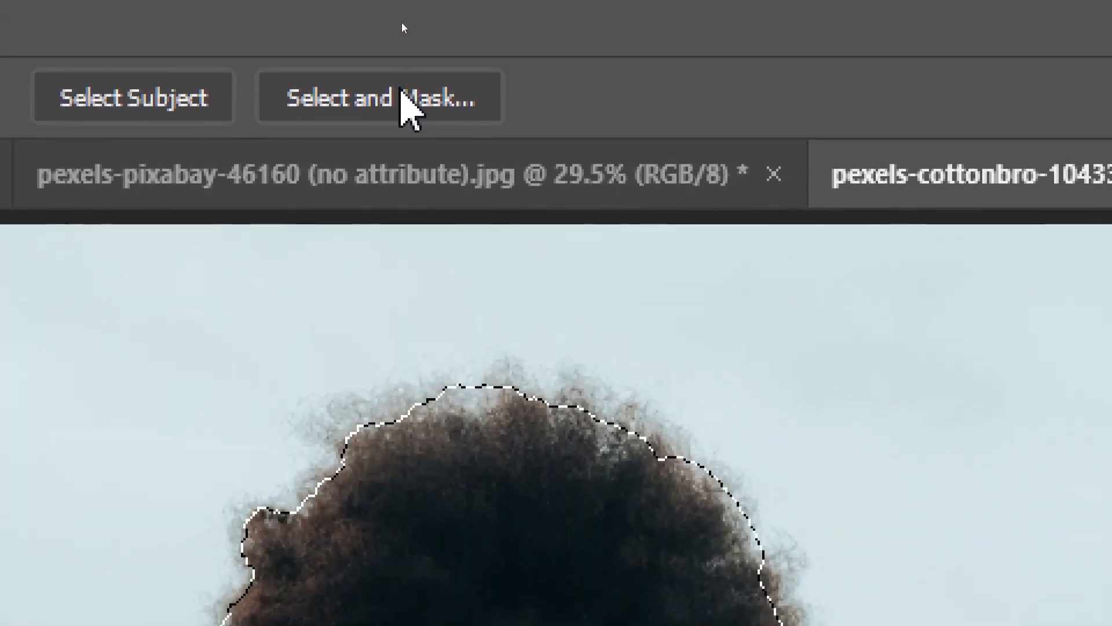
# - Open the selection in the Select and Mask workspace, keep the red overlay view and frame the man's hair
pyautogui.click(401, 89)
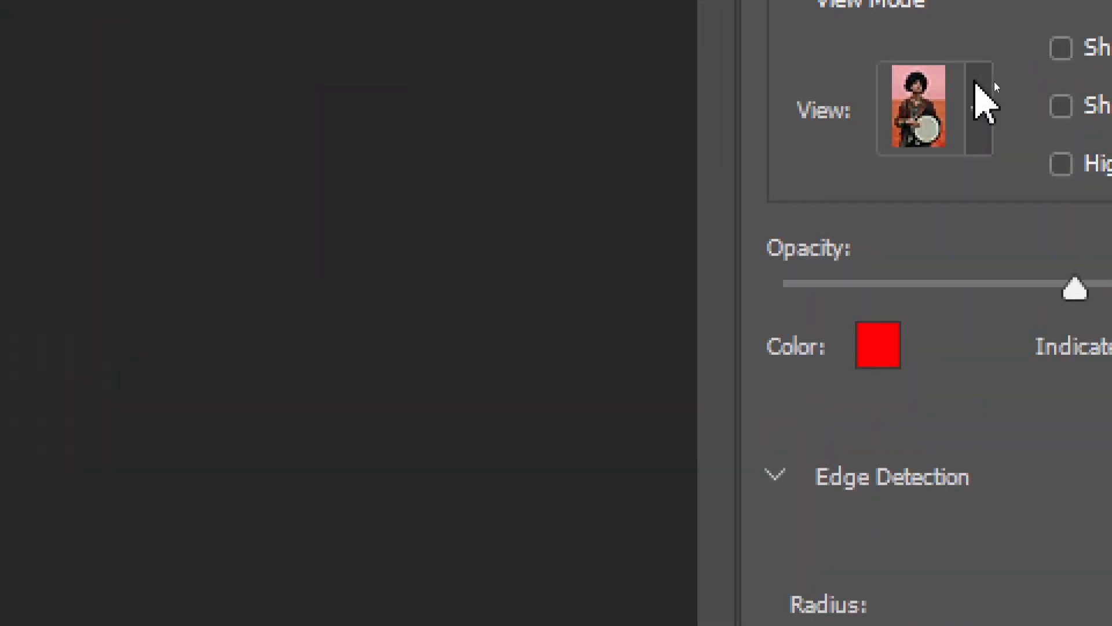
pyautogui.click(995, 89)
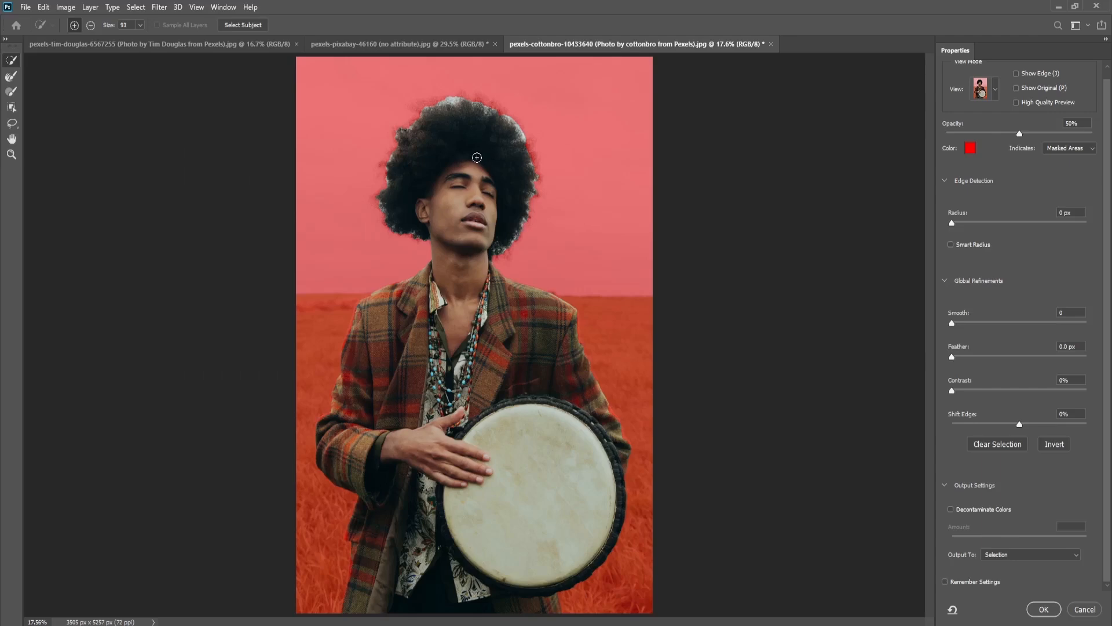
pyautogui.hotkey('ctrl', '=')
pyautogui.hotkey('ctrl', '=')
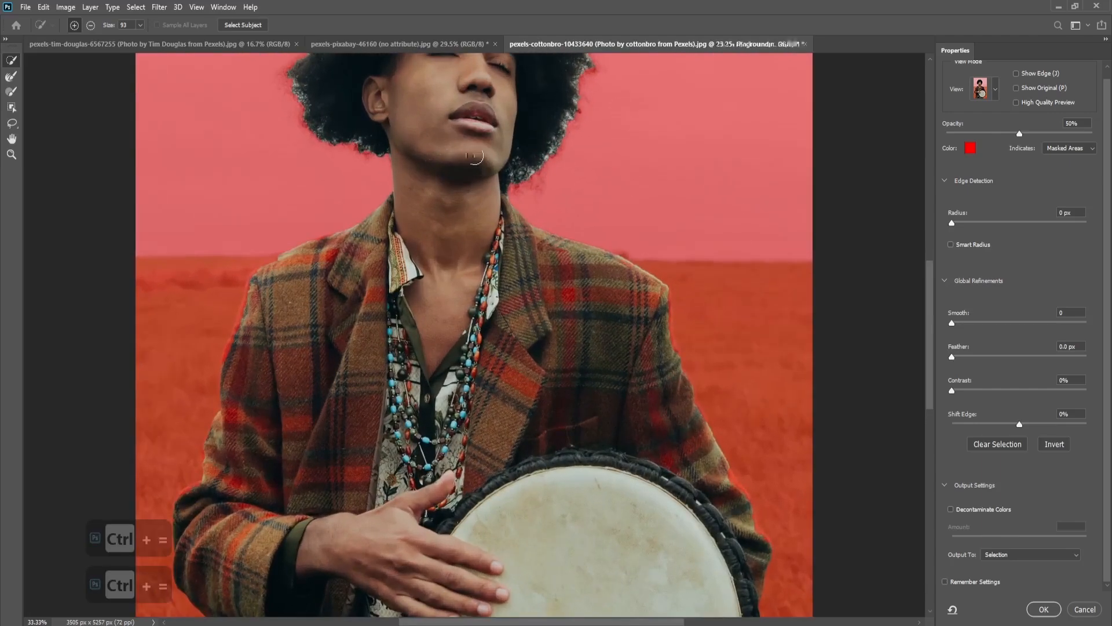
pyautogui.hotkey('ctrl', '=')
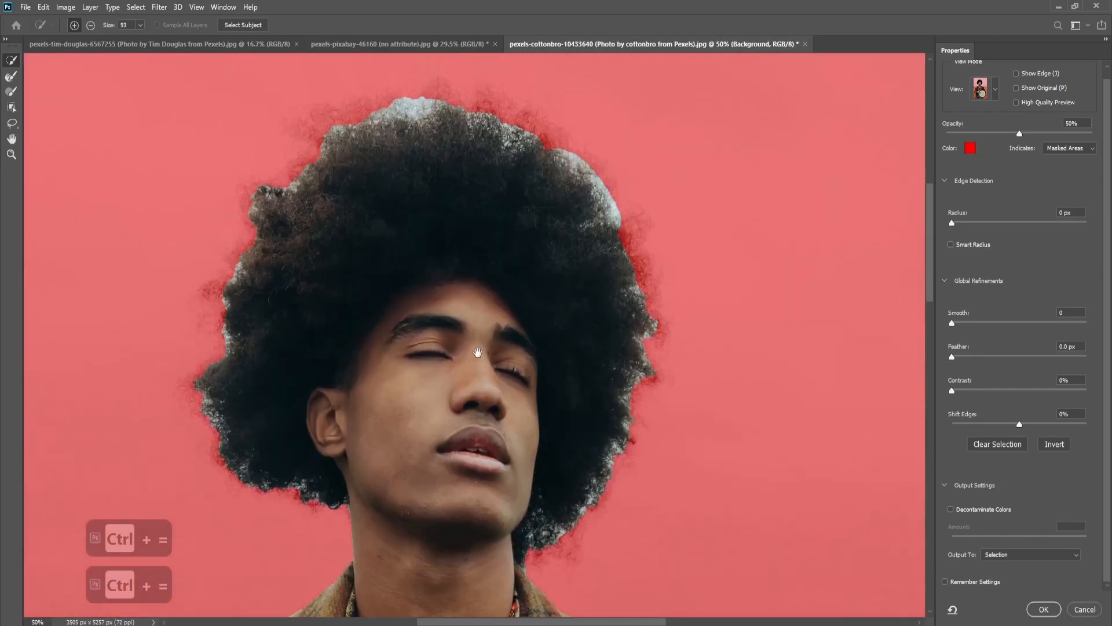
pyautogui.moveTo(478, 352); pyautogui.dragTo(479, 372)
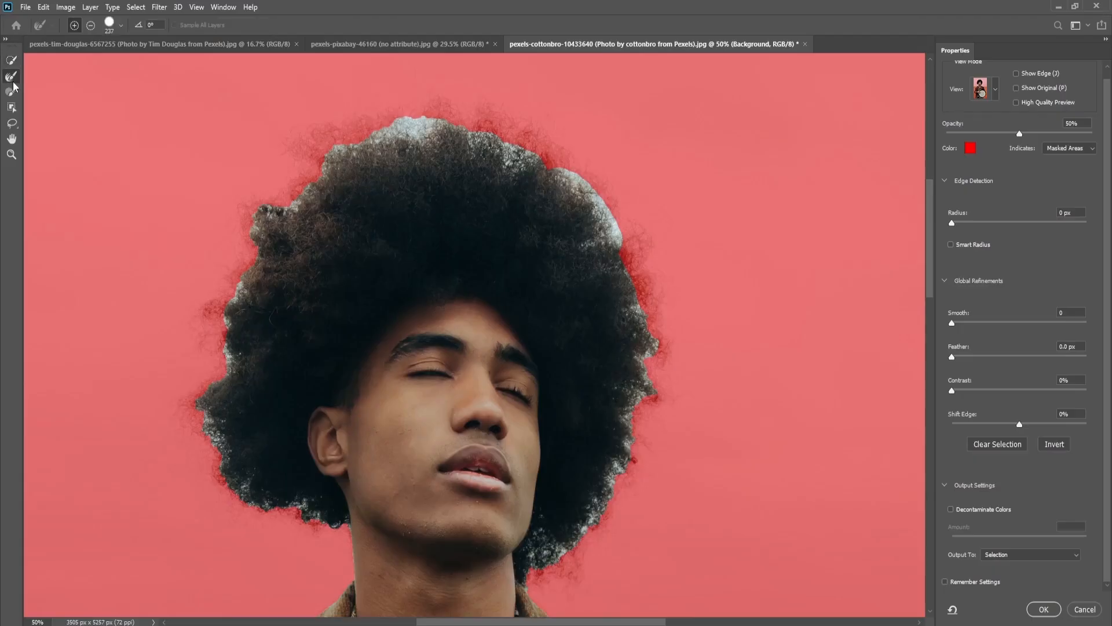
# - Refine the selection edge around the entire outline of the man's hair with the Refine Edge Brush
pyautogui.keyDown('alt'); pyautogui.rightClick(417, 124); pyautogui.keyUp('alt')
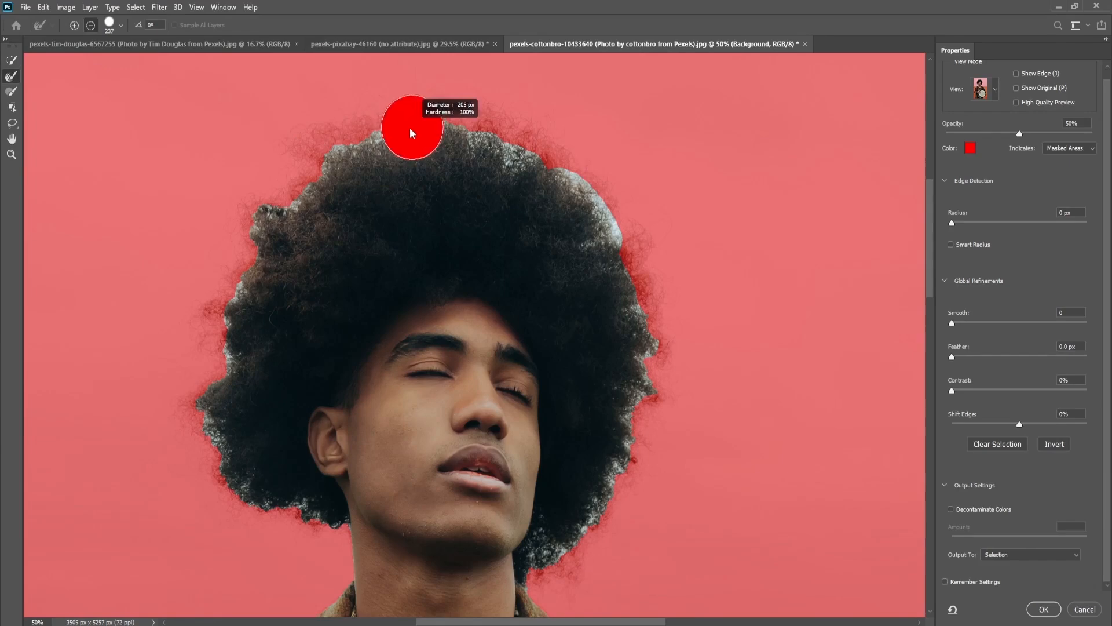
pyautogui.moveTo(402, 129)
pyautogui.mouseDown()
pyautogui.moveTo(503, 135)
pyautogui.moveTo(486, 126)
pyautogui.moveTo(580, 171)
pyautogui.moveTo(574, 166)
pyautogui.moveTo(630, 245)
pyautogui.moveTo(618, 216)
pyautogui.moveTo(612, 246)
pyautogui.moveTo(599, 241)
pyautogui.moveTo(641, 281)
pyautogui.moveTo(661, 369)
pyautogui.moveTo(664, 358)
pyautogui.moveTo(609, 511)
pyautogui.moveTo(561, 552)
pyautogui.moveTo(564, 543)
pyautogui.moveTo(556, 574)
pyautogui.moveTo(565, 571)
pyautogui.moveTo(556, 549)
pyautogui.mouseUp()
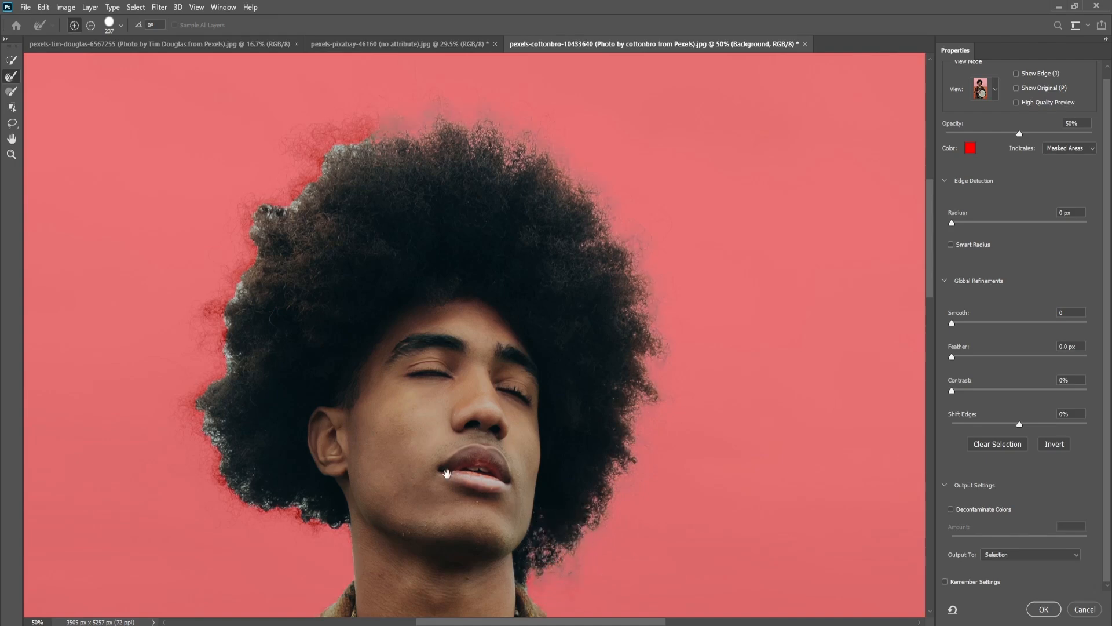
pyautogui.moveTo(447, 474); pyautogui.dragTo(547, 467)
pyautogui.moveTo(462, 154)
pyautogui.mouseDown()
pyautogui.moveTo(398, 183)
pyautogui.moveTo(387, 217)
pyautogui.moveTo(374, 218)
pyautogui.moveTo(339, 304)
pyautogui.moveTo(331, 367)
pyautogui.moveTo(307, 409)
pyautogui.moveTo(346, 486)
pyautogui.moveTo(371, 515)
pyautogui.moveTo(391, 516)
pyautogui.moveTo(387, 508)
pyautogui.moveTo(416, 532)
pyautogui.mouseUp()
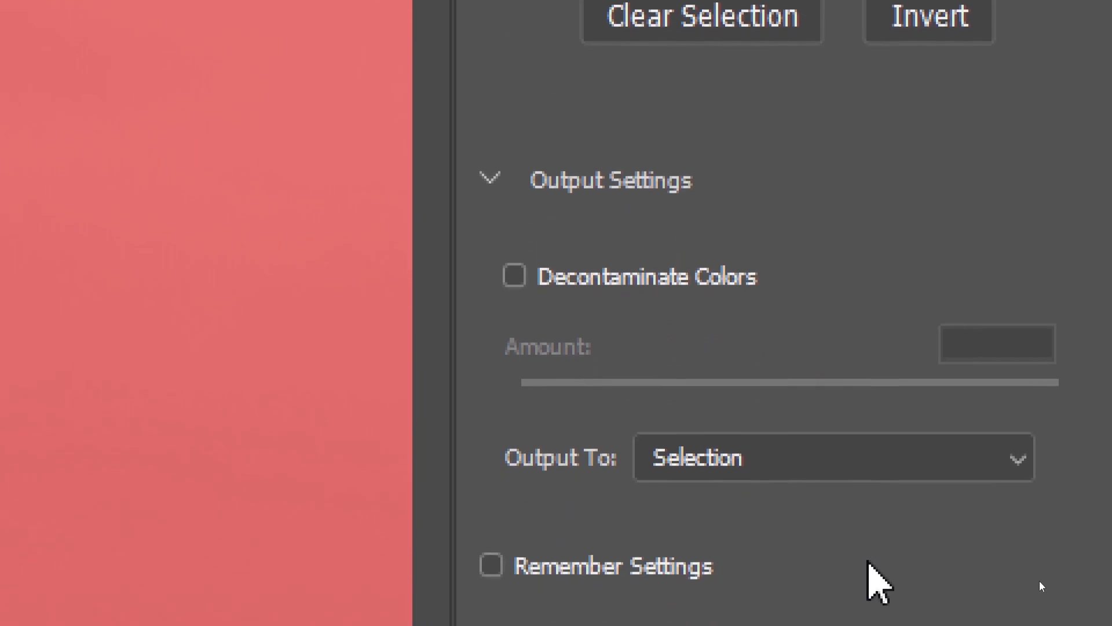
# - Output the refined selection as a Layer Mask and apply it to the drummer photo
pyautogui.click(846, 459)
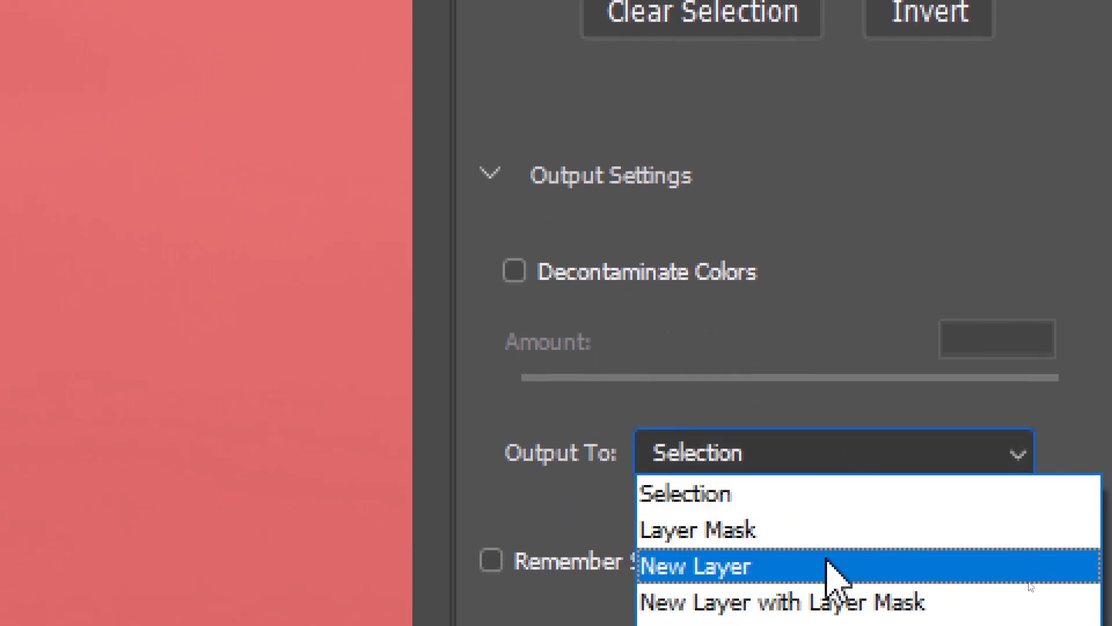
pyautogui.click(812, 527)
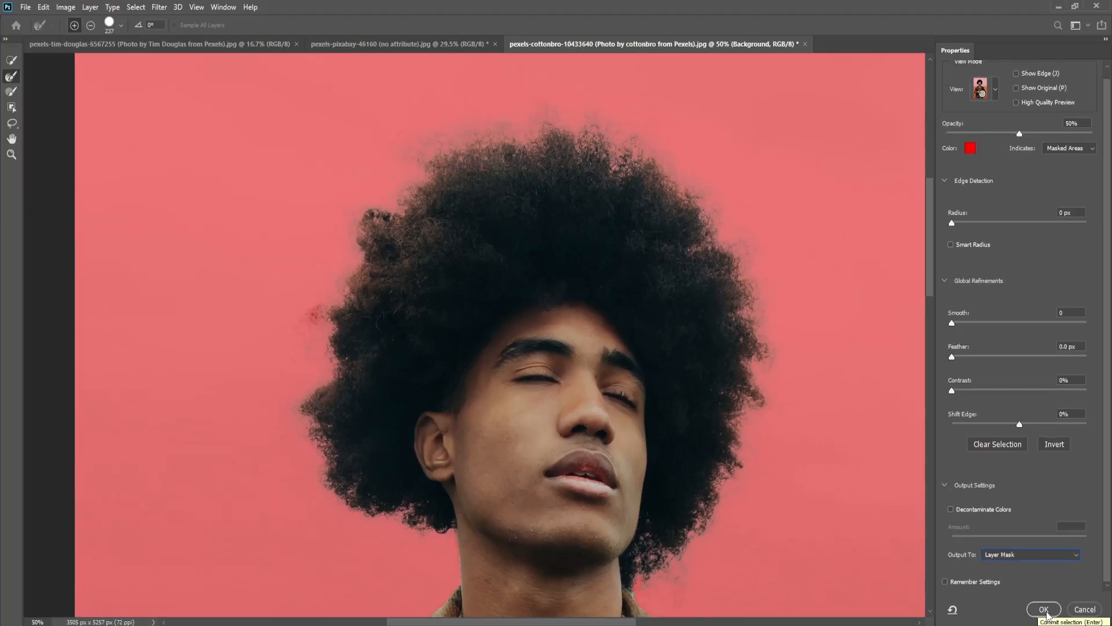
pyautogui.click(1045, 611)
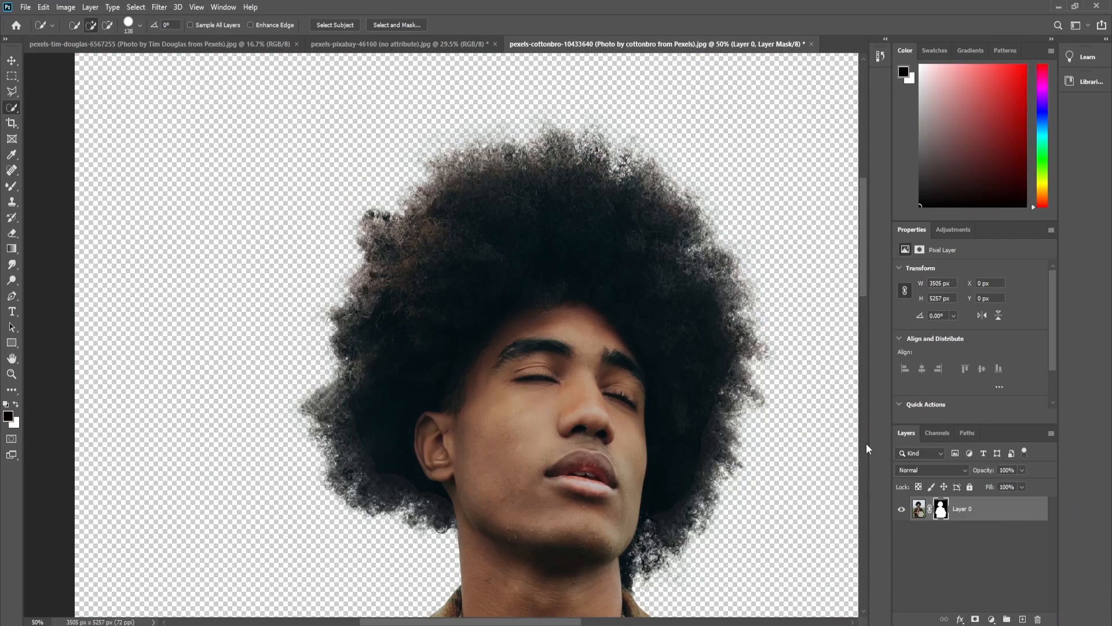
pyautogui.hotkey('ctrl', 'd')
pyautogui.hotkey('ctrl', '0')
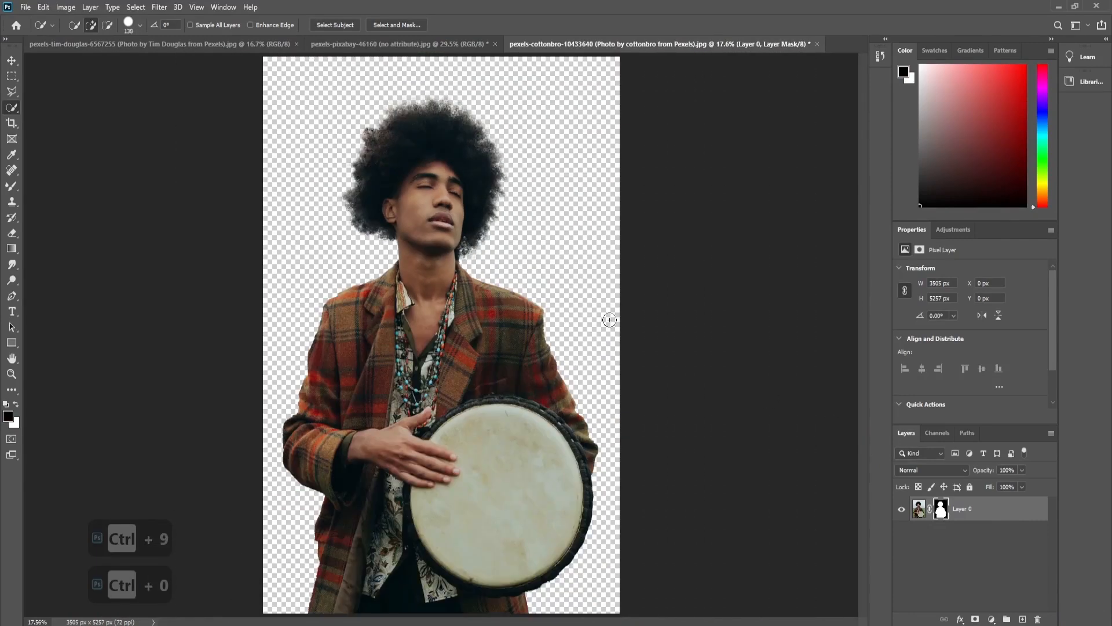
# - Inspect the masked hair edges up close, along the top of the afro and beside the ear
pyautogui.hotkey('ctrl', 'space')
pyautogui.moveTo(457, 152); pyautogui.dragTo(518, 131)
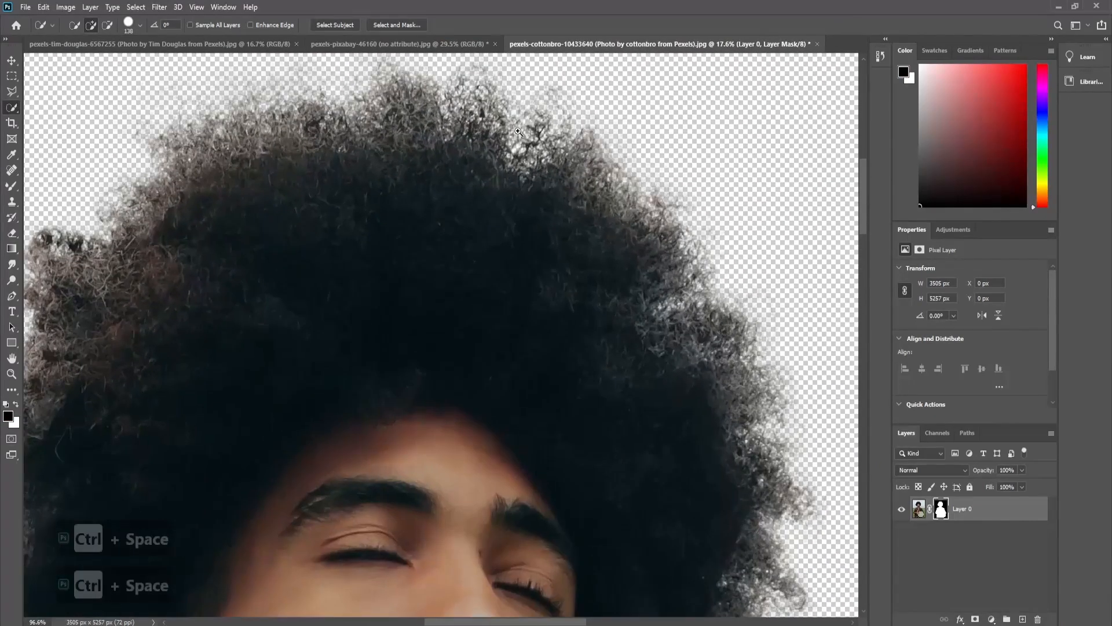
pyautogui.moveTo(392, 207); pyautogui.dragTo(445, 317)
pyautogui.hotkey('ctrl', '0')
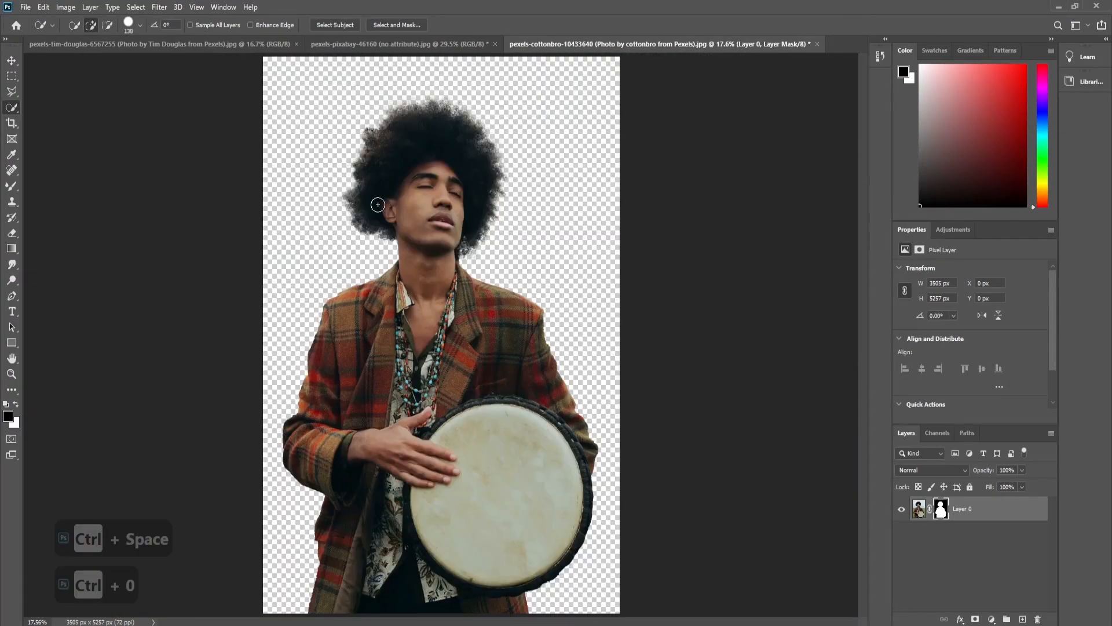
pyautogui.hotkey('ctrl', 'space')
pyautogui.moveTo(369, 227); pyautogui.dragTo(379, 219)
pyautogui.moveTo(432, 221); pyautogui.dragTo(400, 312)
pyautogui.moveTo(400, 179); pyautogui.dragTo(415, 365)
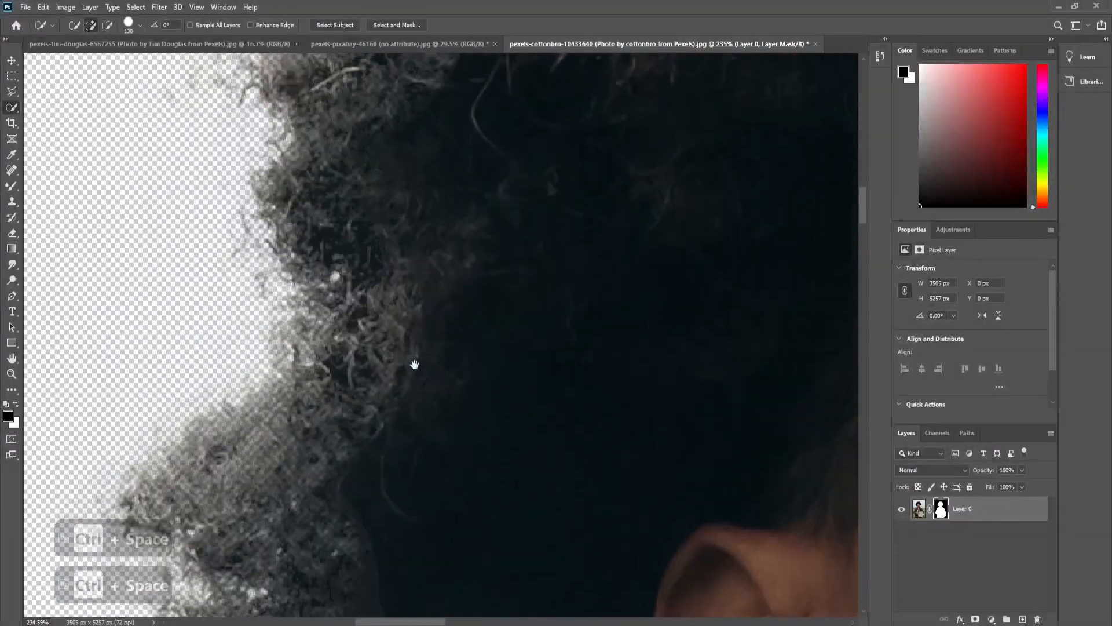
pyautogui.moveTo(415, 220); pyautogui.dragTo(415, 312)
pyautogui.moveTo(450, 522); pyautogui.dragTo(418, 263)
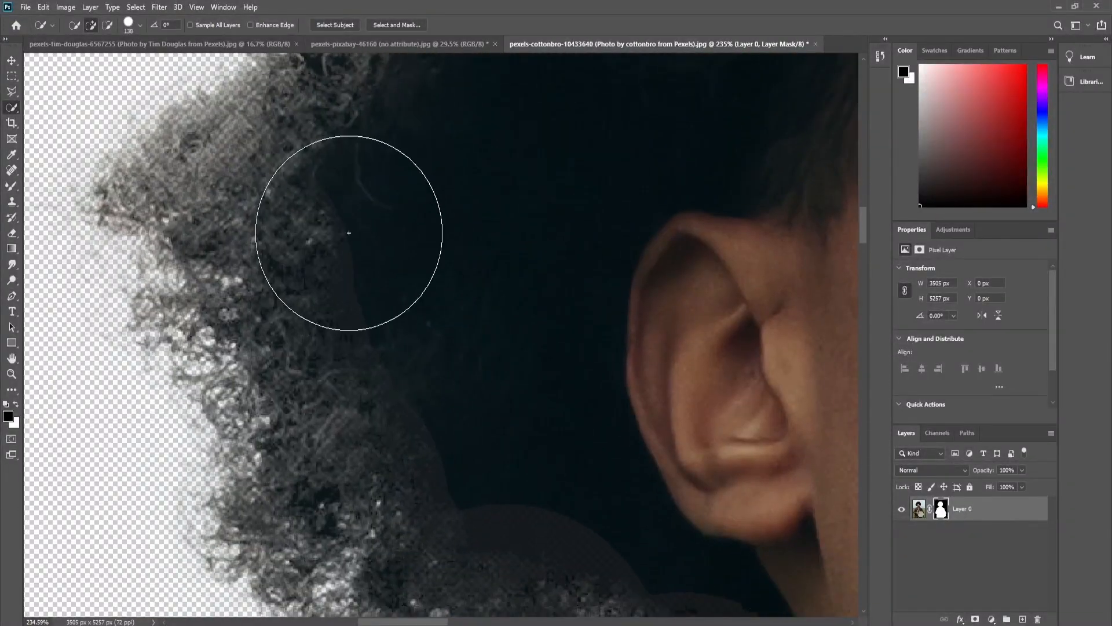
pyautogui.hotkey('ctrl', '0')
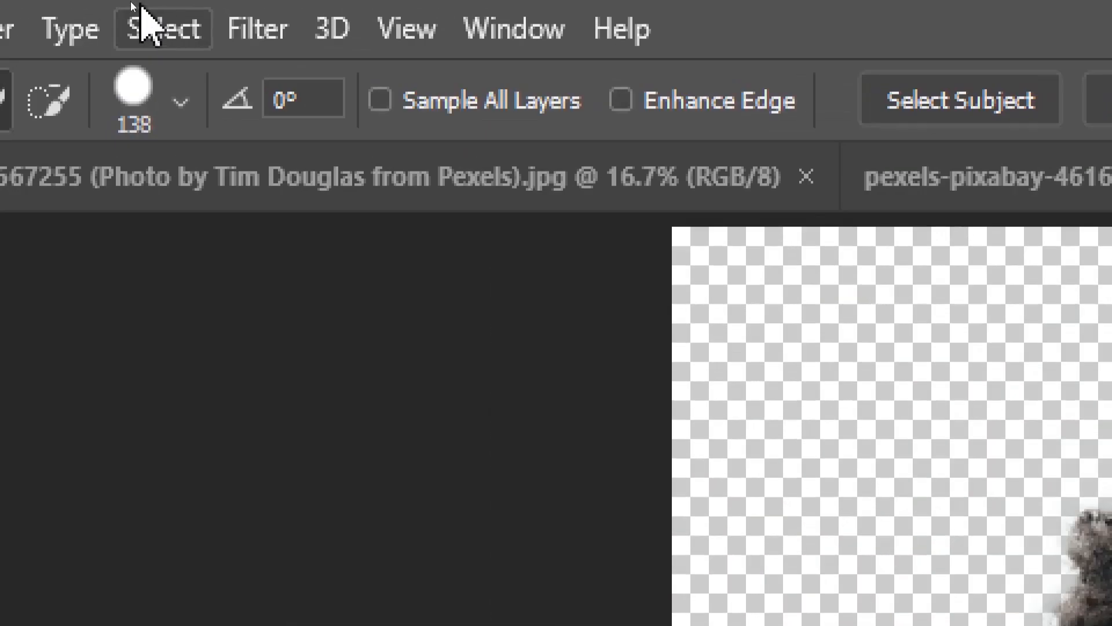
pyautogui.click(132, 7)
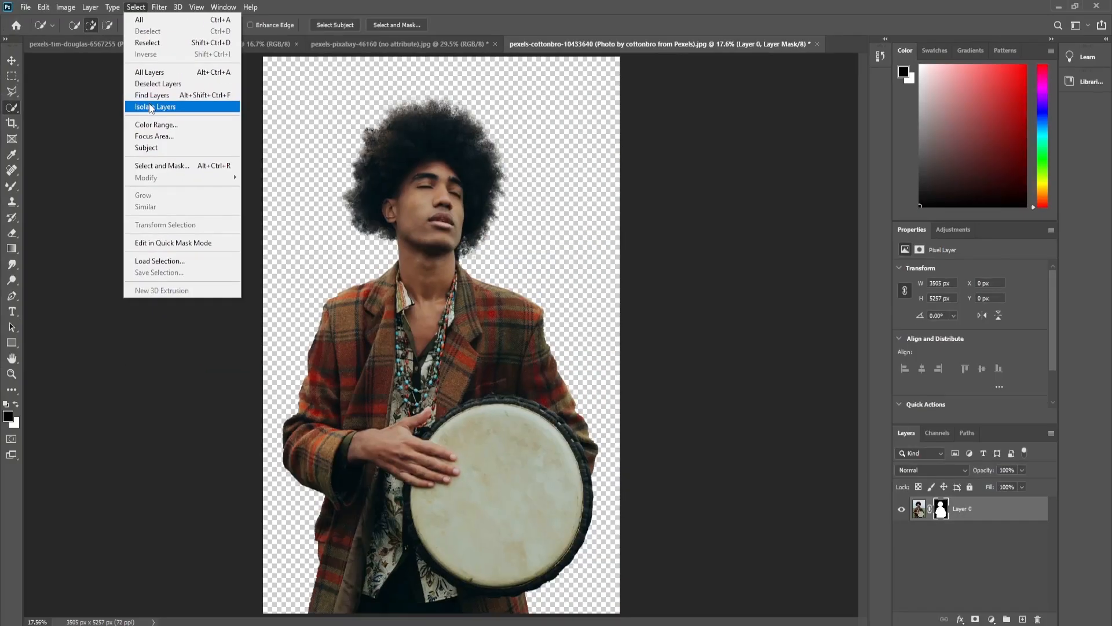
pyautogui.press('Escape')
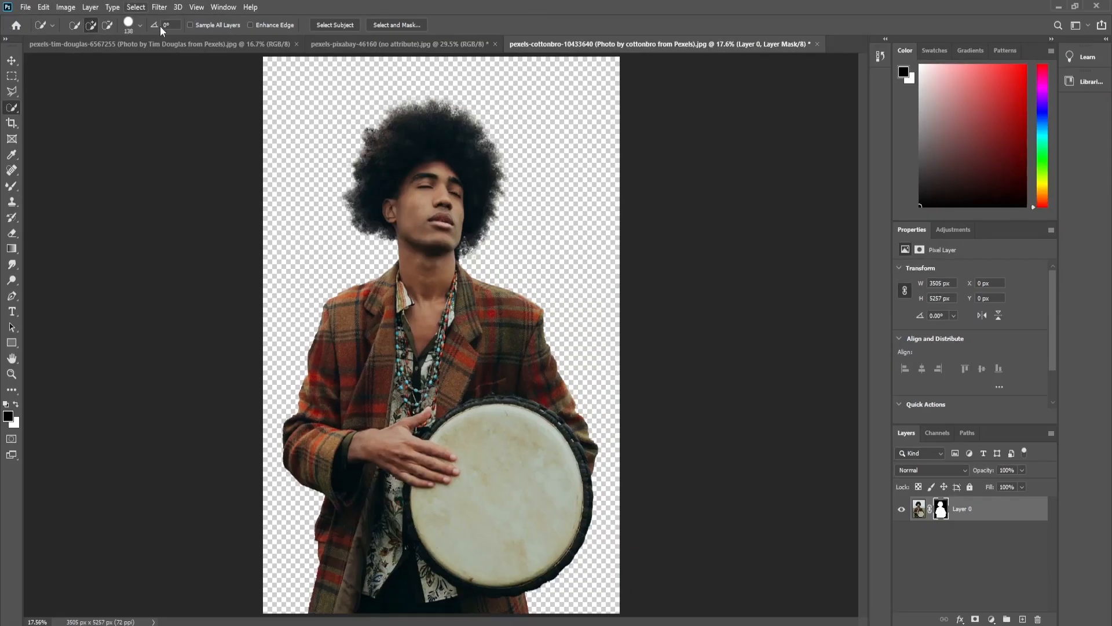
pyautogui.click(136, 8)
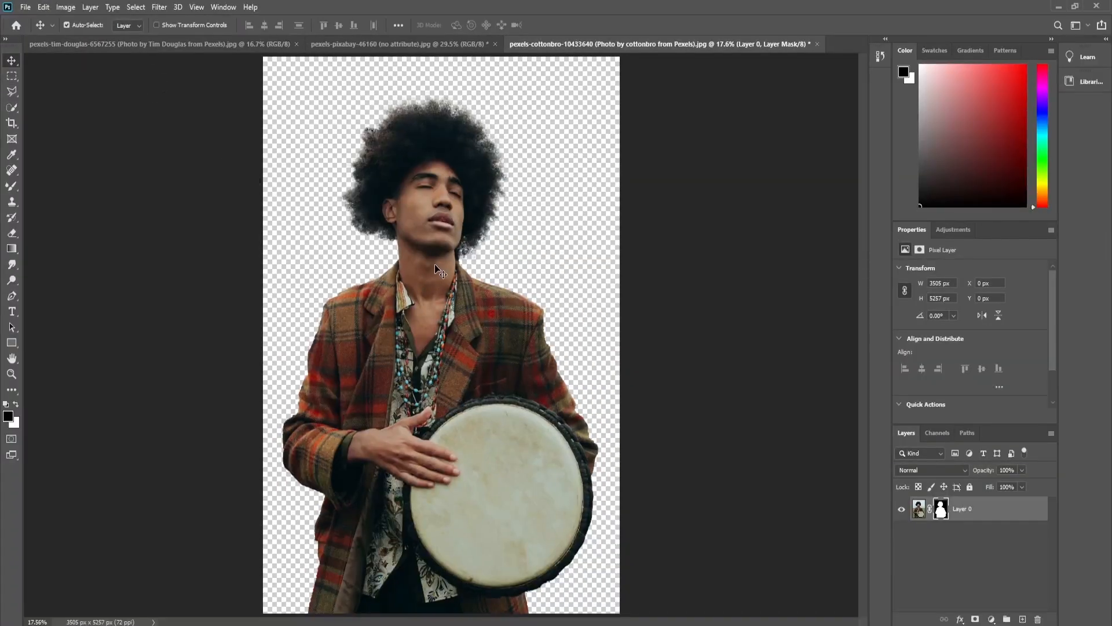
# - Move the masked drummer with the Move tool into the pexels-pixabay-46160 sky-and-field document as a new layer
pyautogui.moveTo(434, 263); pyautogui.dragTo(335, 48)
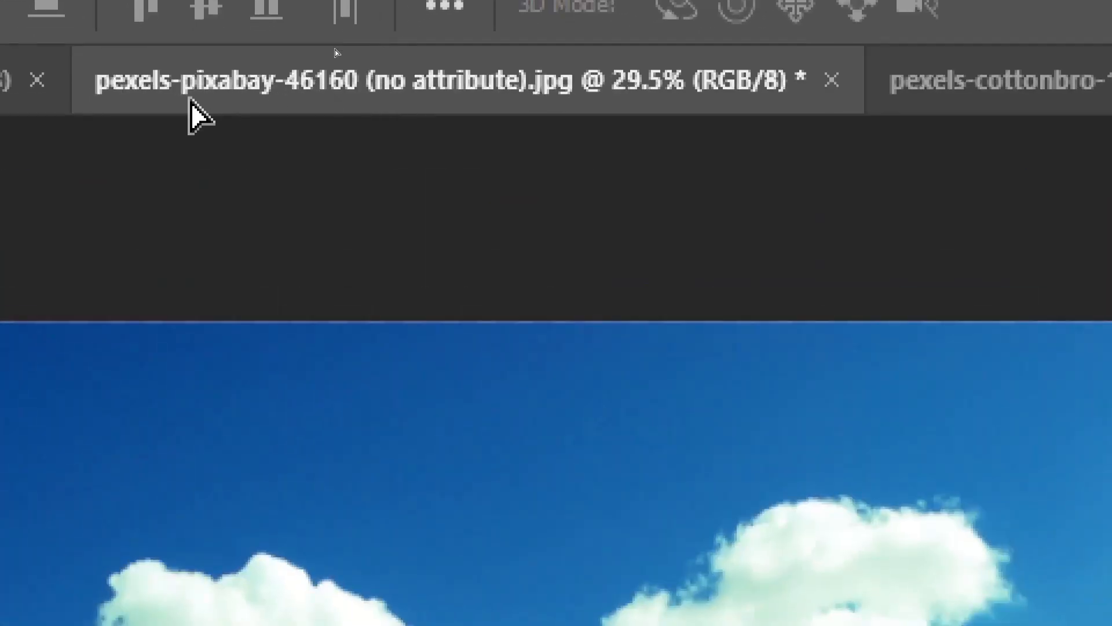
pyautogui.moveTo(190, 99); pyautogui.dragTo(352, 106)
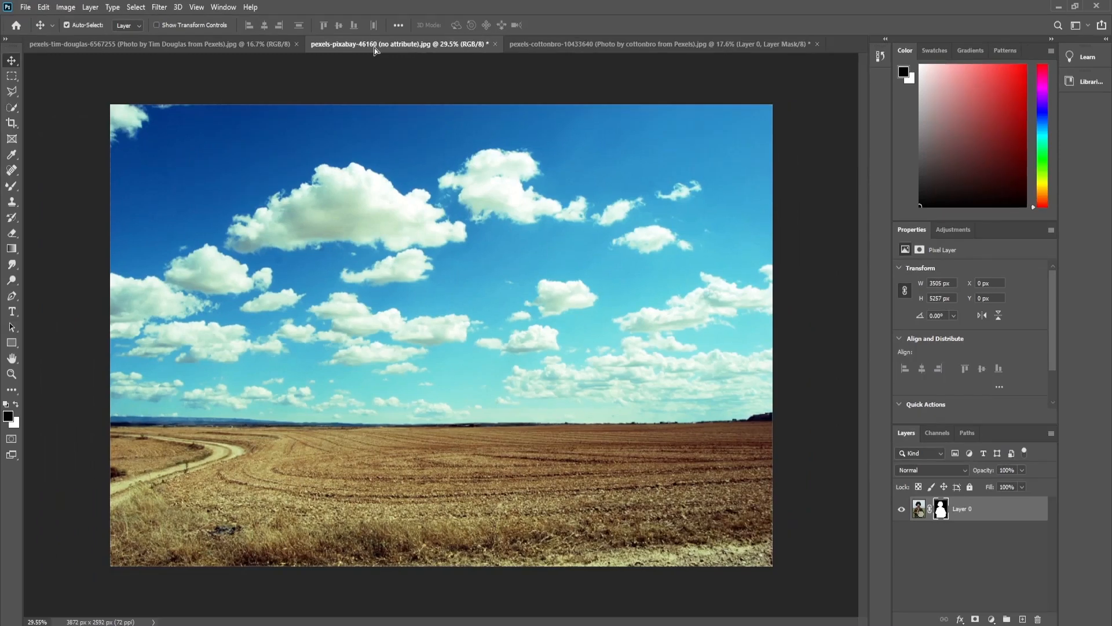
pyautogui.moveTo(375, 50); pyautogui.dragTo(394, 157)
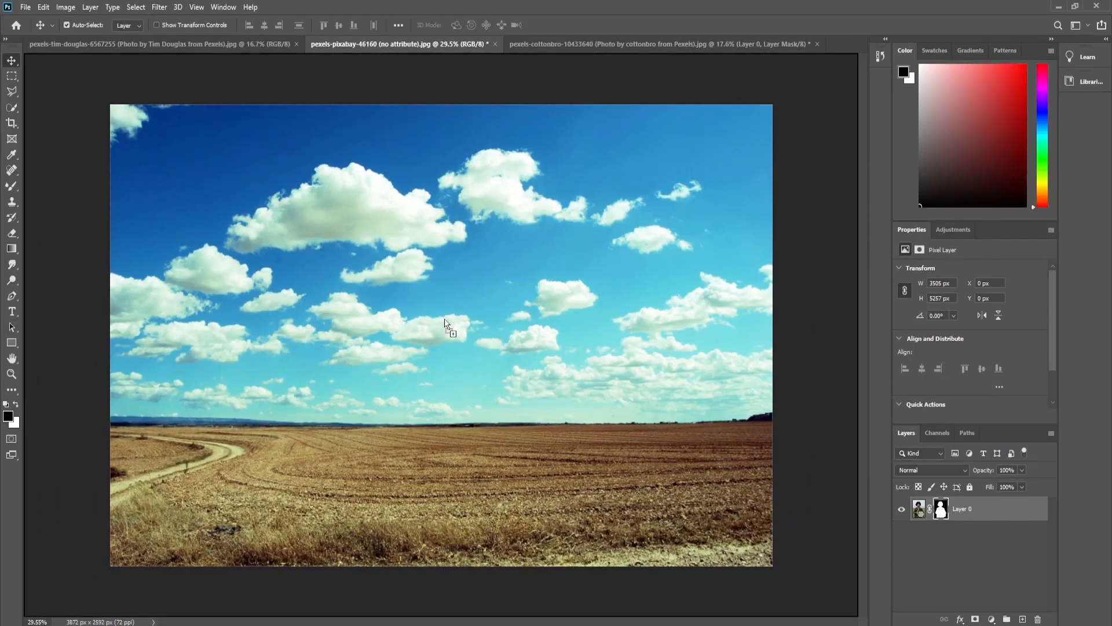
pyautogui.moveTo(445, 326); pyautogui.dragTo(454, 320)
pyautogui.moveTo(447, 215); pyautogui.dragTo(440, 342)
pyautogui.hotkey('ctrl', '-')
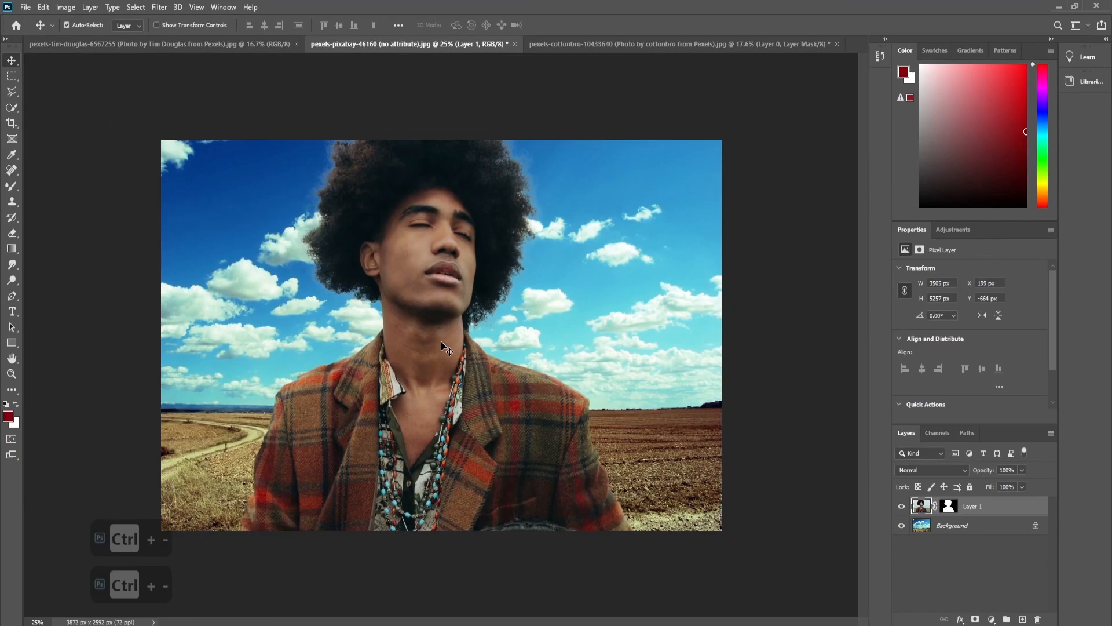
# - Scale the drummer layer to 68.40% with Free Transform and move it up so the hands and drum fit the frame
pyautogui.hotkey('ctrl', 't')
pyautogui.hotkey('ctrl', '-')
pyautogui.hotkey('ctrl', '-')
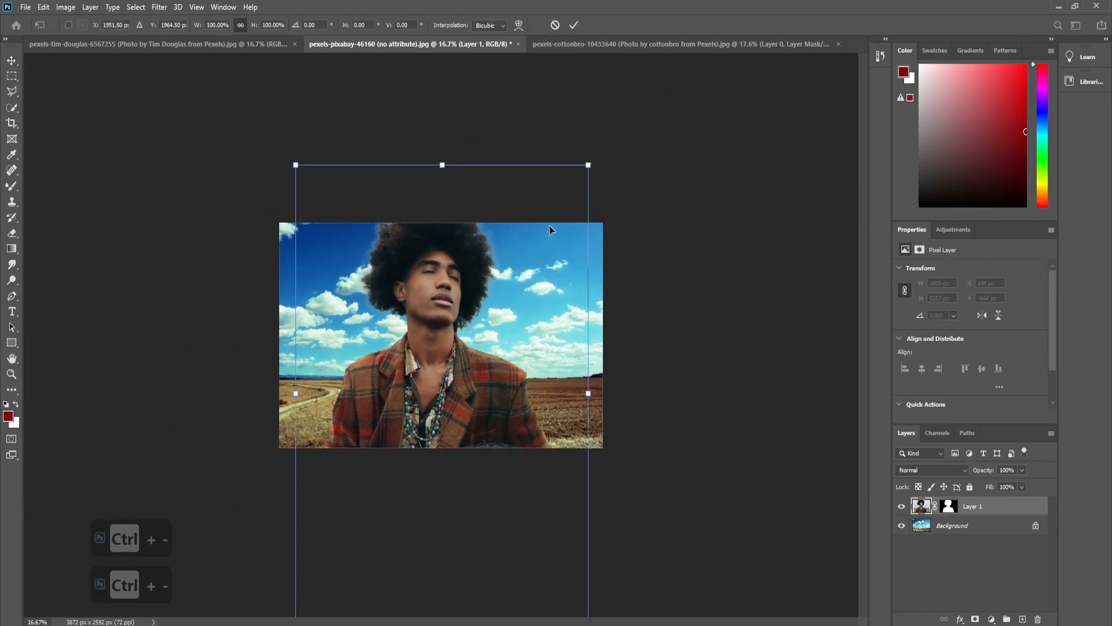
pyautogui.moveTo(570, 185); pyautogui.dragTo(528, 249)
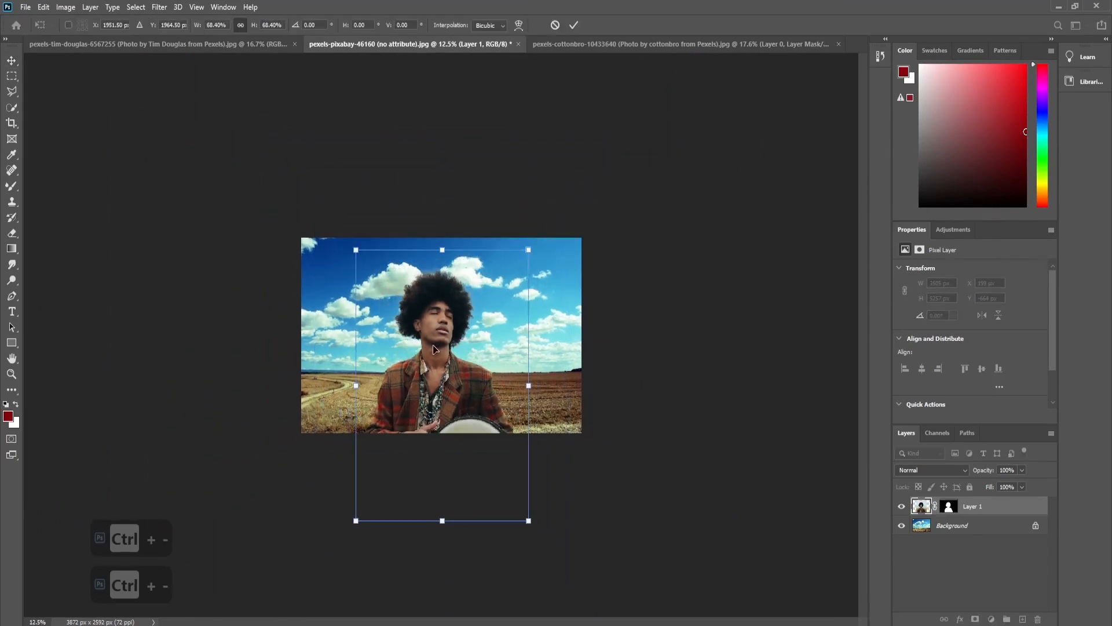
pyautogui.moveTo(433, 346); pyautogui.dragTo(439, 337)
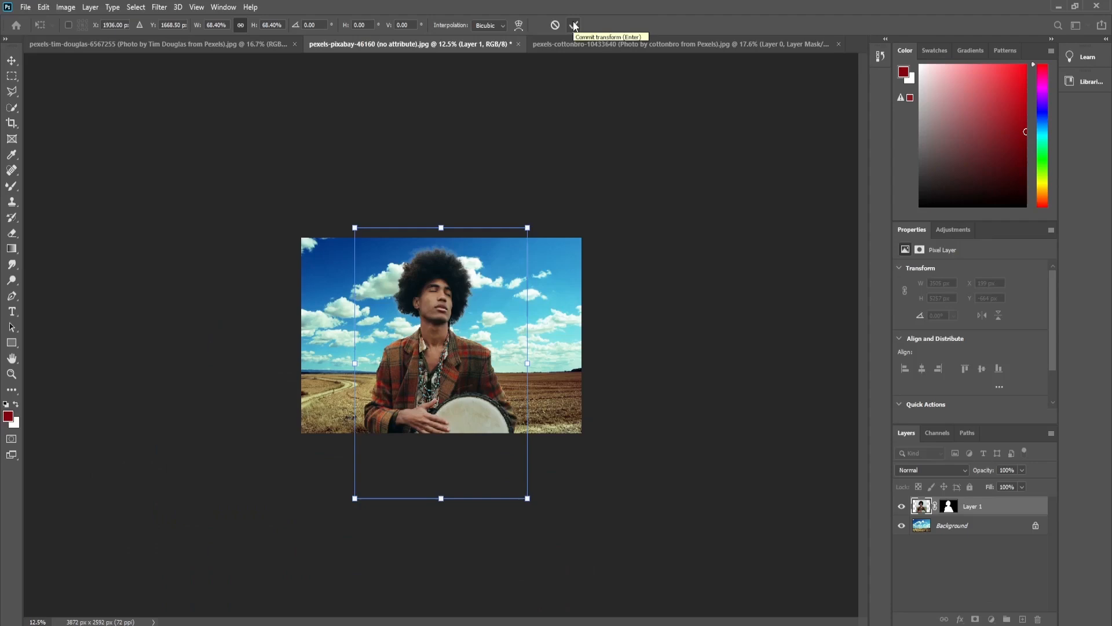
pyautogui.click(574, 24)
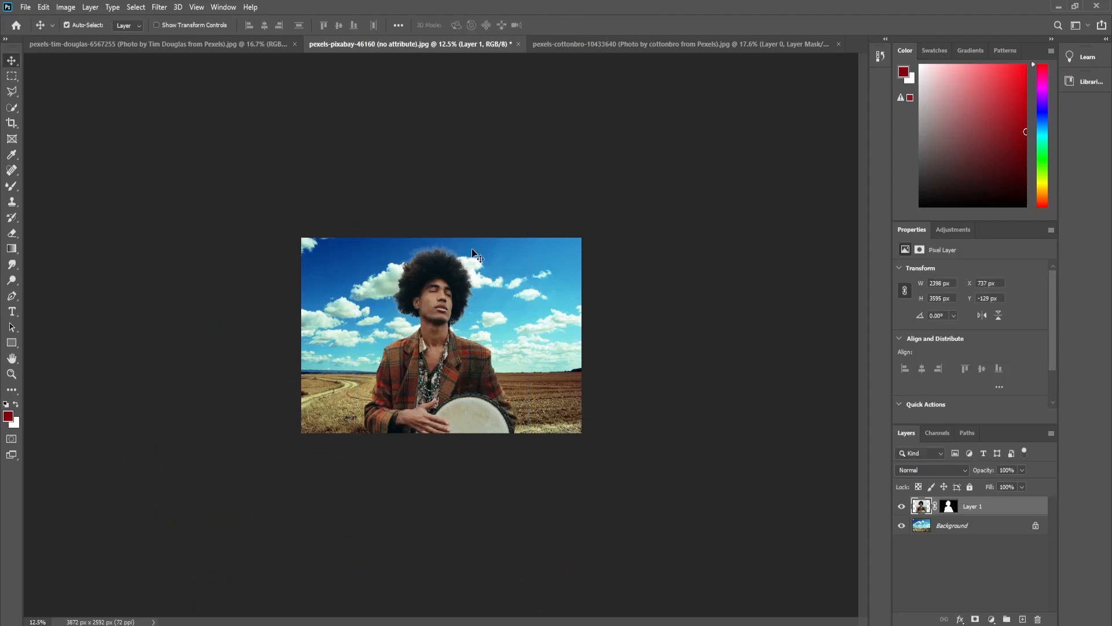
# - Select the Background layer of the sky-and-field composite
pyautogui.hotkey('ctrl', '0')
pyautogui.click(676, 467)
pyautogui.scroll(-1, 676, 467)
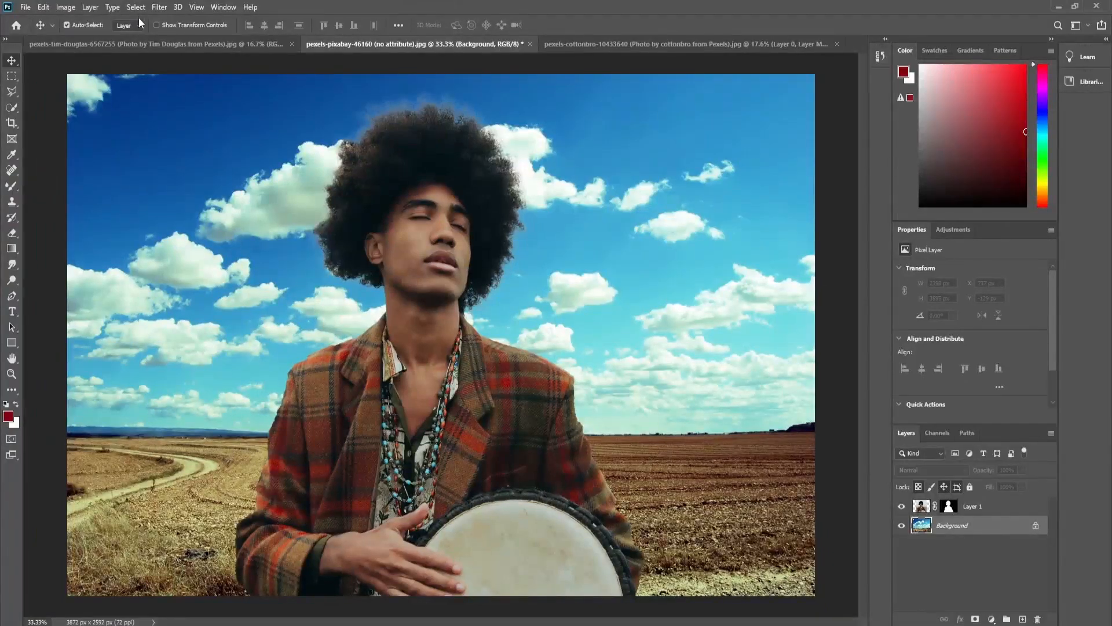
# - Start a Tilt-Shift blur on the Background layer and move its centre down to the image's lower edge
pyautogui.click(157, 7)
pyautogui.moveTo(184, 155)
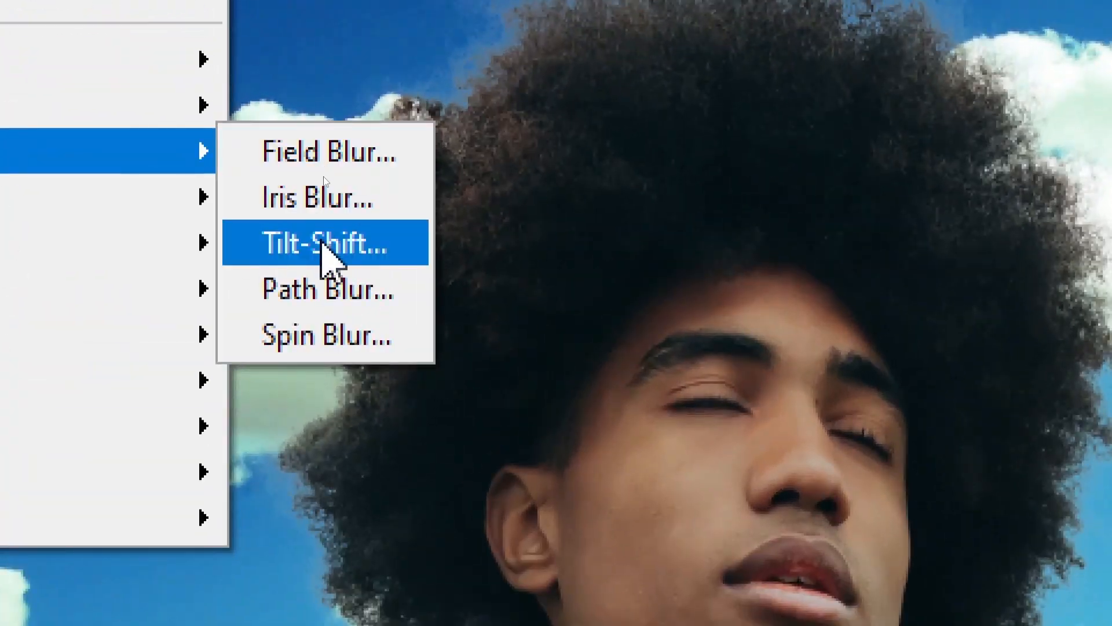
pyautogui.click(322, 244)
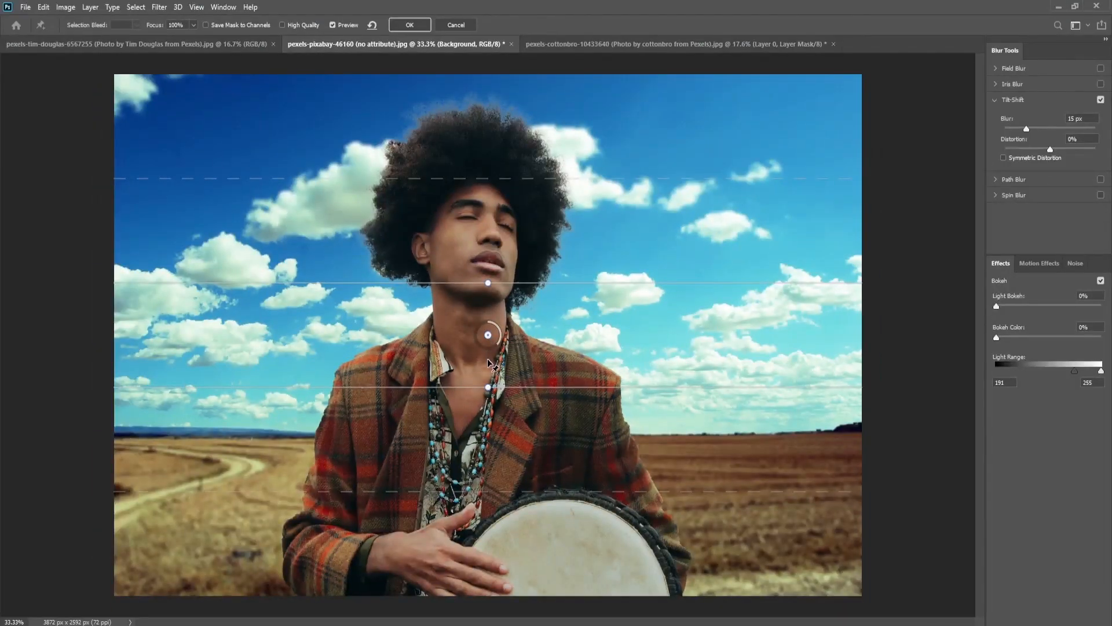
pyautogui.moveTo(488, 336); pyautogui.dragTo(489, 581)
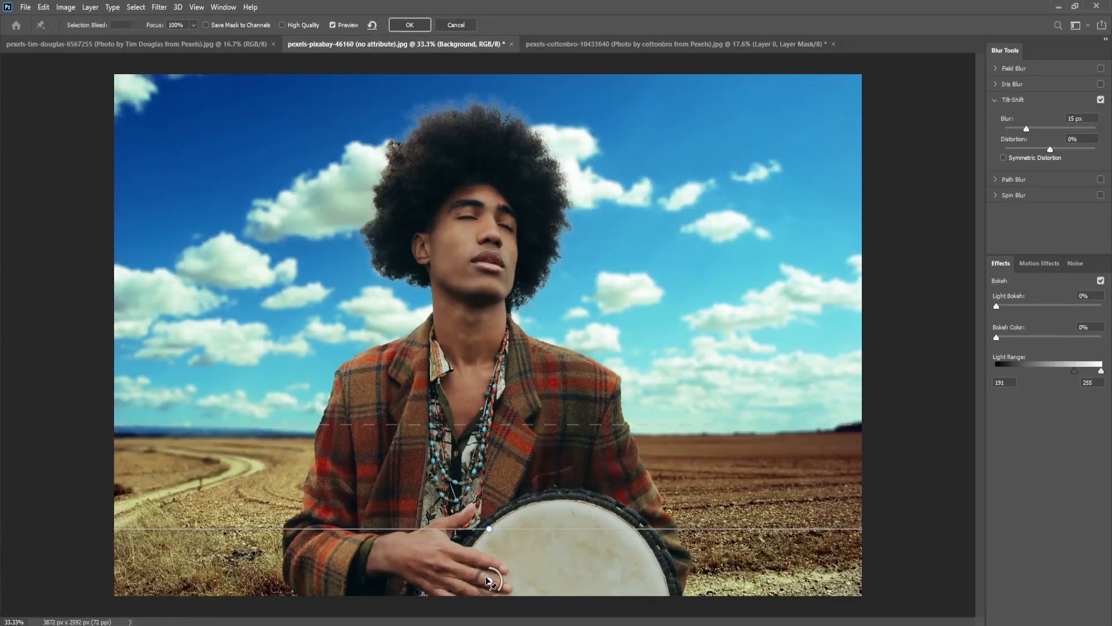
pyautogui.moveTo(490, 583); pyautogui.dragTo(489, 596)
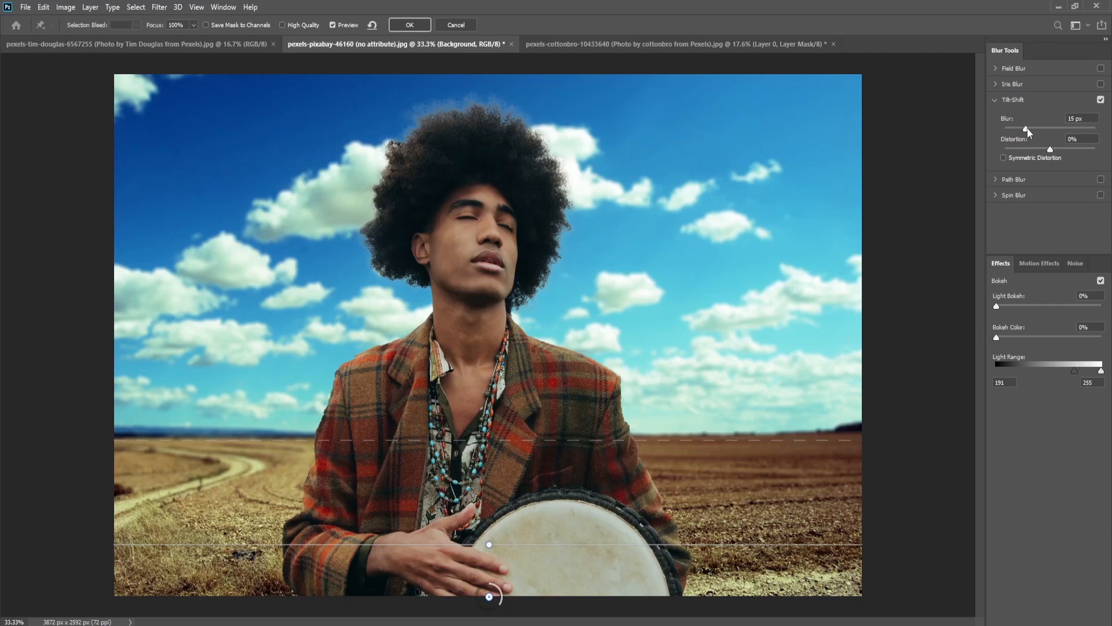
# - Set the Tilt-Shift blur to 43 px and lower the upper transition and focus lines to narrow the sharp foreground
pyautogui.moveTo(1027, 128); pyautogui.dragTo(1042, 128)
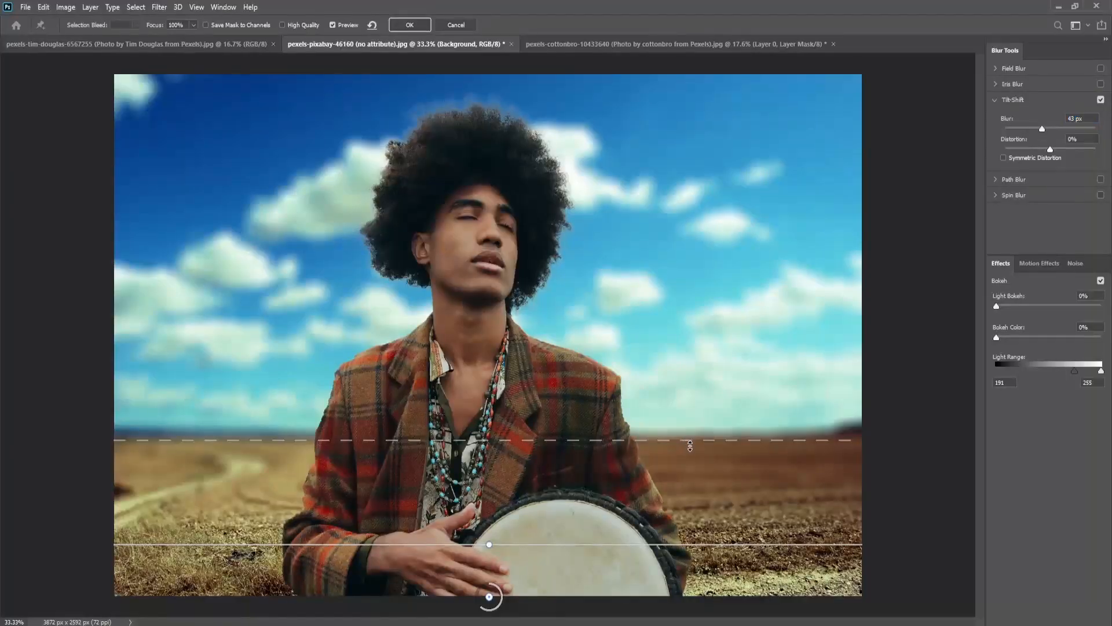
pyautogui.moveTo(690, 445); pyautogui.dragTo(688, 476)
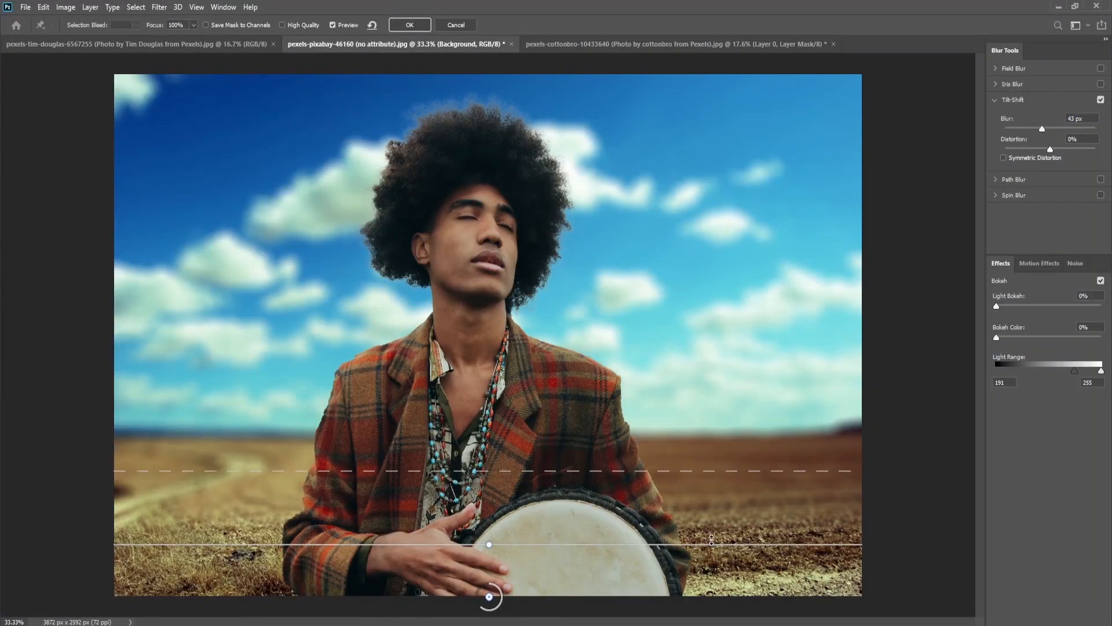
pyautogui.moveTo(715, 544); pyautogui.dragTo(715, 573)
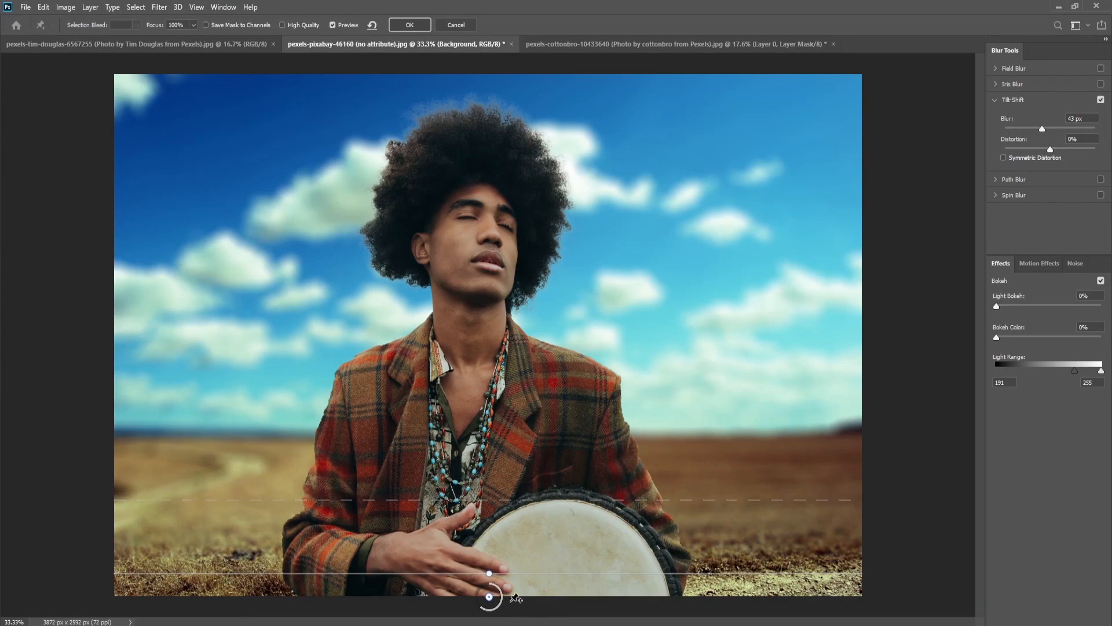
# - Shift the Tilt-Shift centre just below the image, raise the upper transition line to the horizon, and apply the blur
pyautogui.hotkey('ctrl', '-')
pyautogui.hotkey('ctrl', '-')
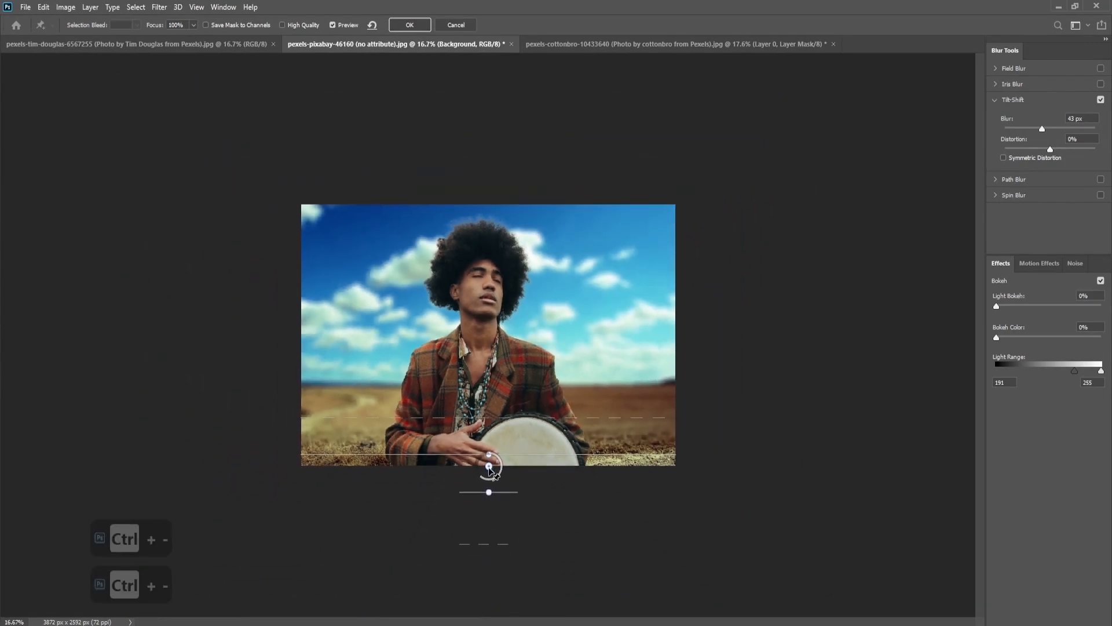
pyautogui.moveTo(490, 468); pyautogui.dragTo(490, 480)
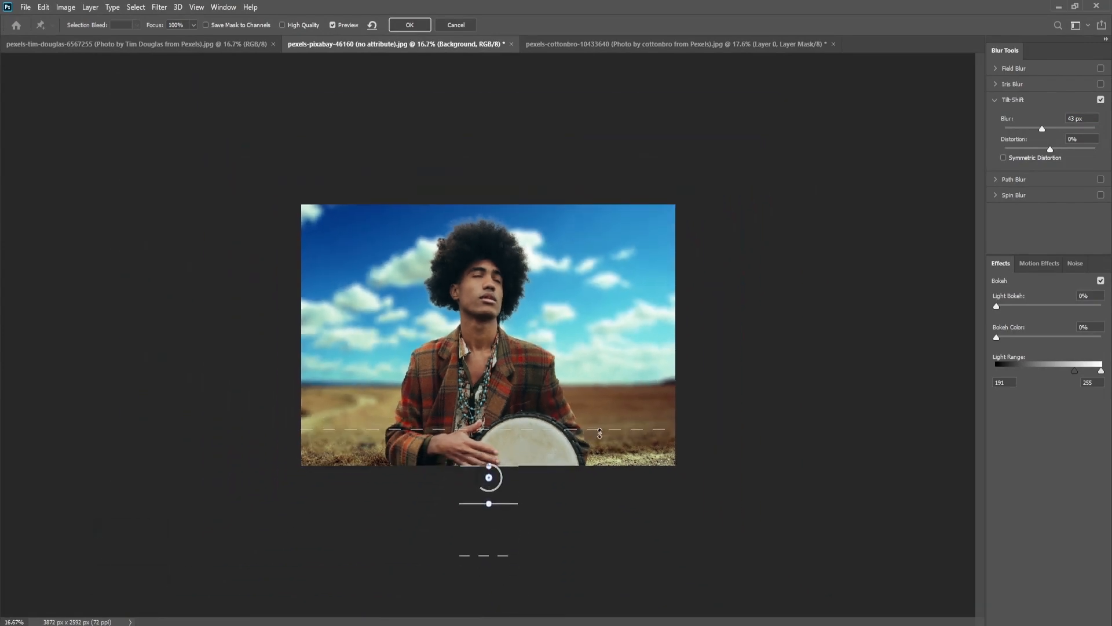
pyautogui.moveTo(599, 434); pyautogui.dragTo(597, 407)
pyautogui.moveTo(496, 481); pyautogui.dragTo(496, 486)
pyautogui.moveTo(606, 409); pyautogui.dragTo(606, 384)
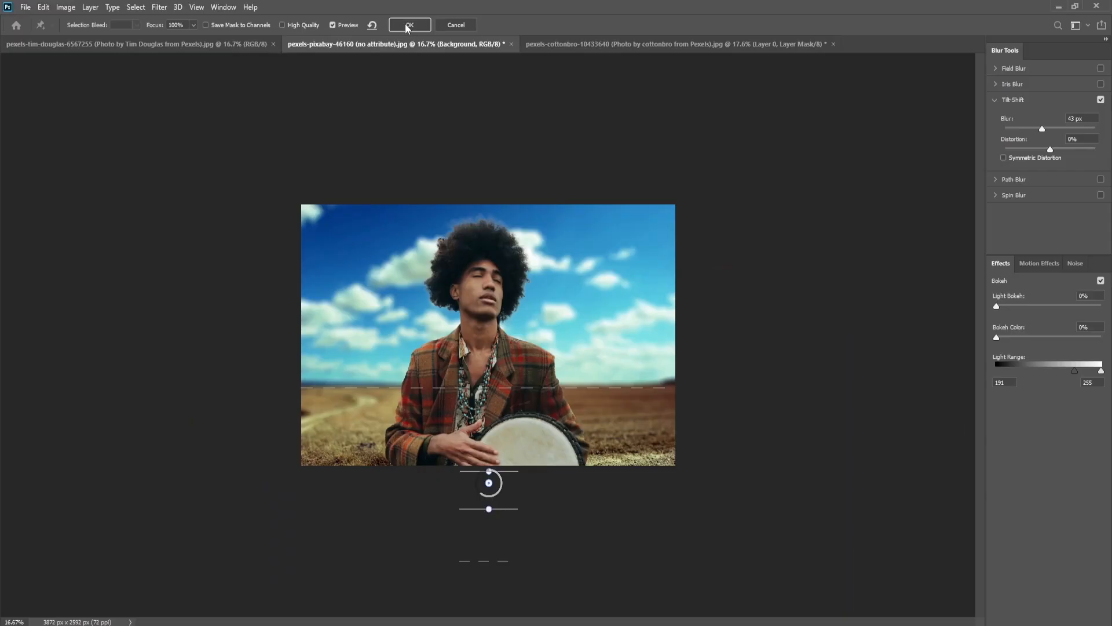
pyautogui.click(409, 26)
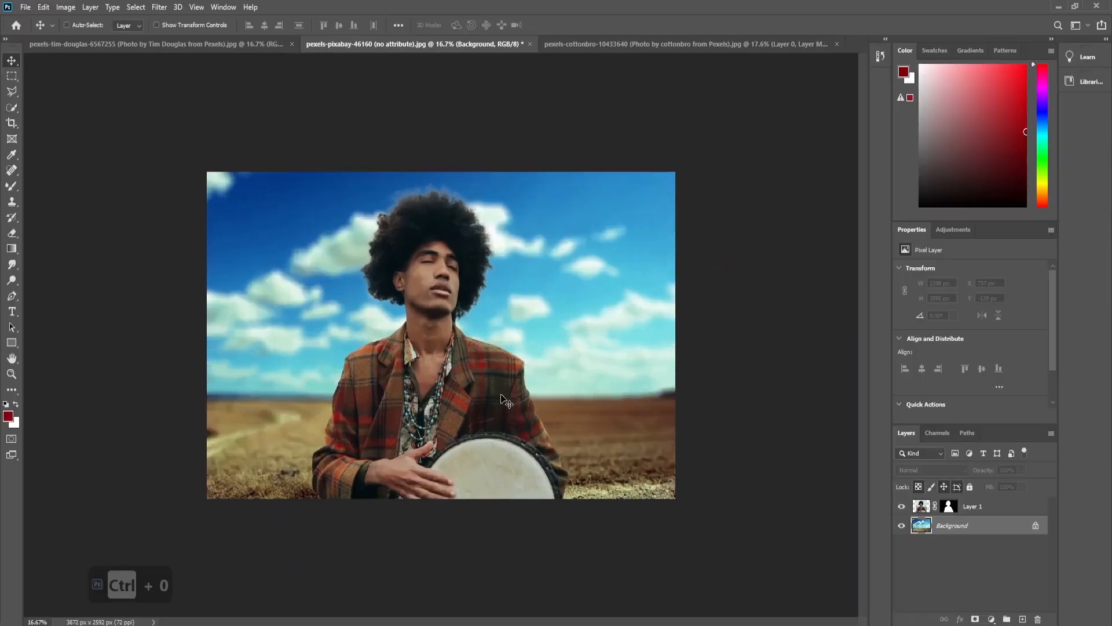
pyautogui.hotkey('ctrl', '0')
pyautogui.hotkey('ctrl', '-')
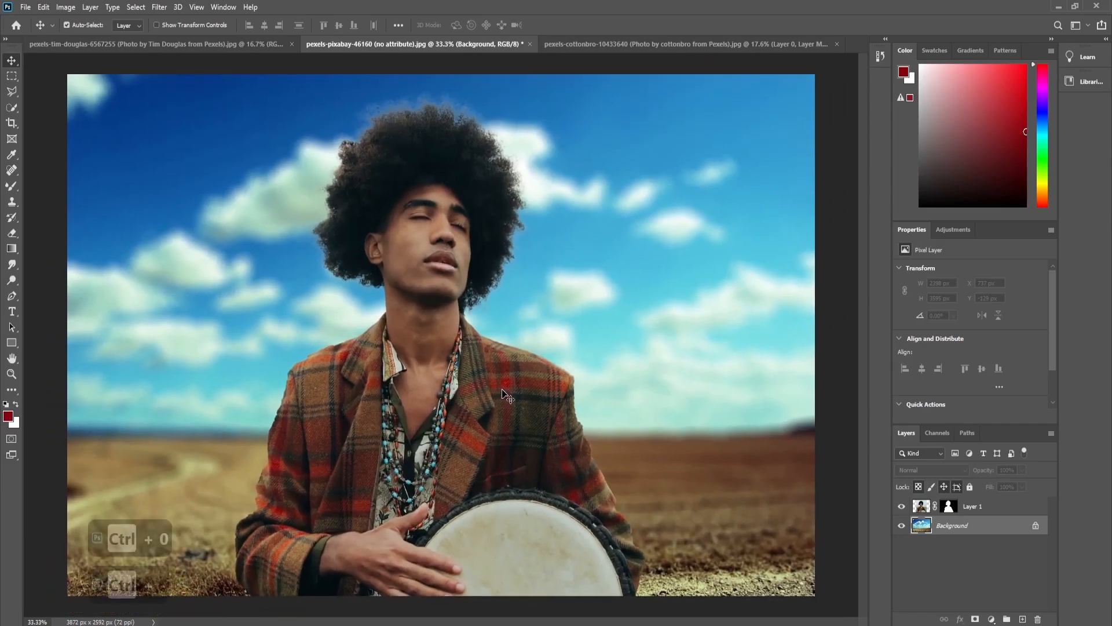
# - Review the tools in the marquee, lasso and quick selection groups, trying the Magic Wand and ending on the Quick Selection tool
pyautogui.click(11, 108)
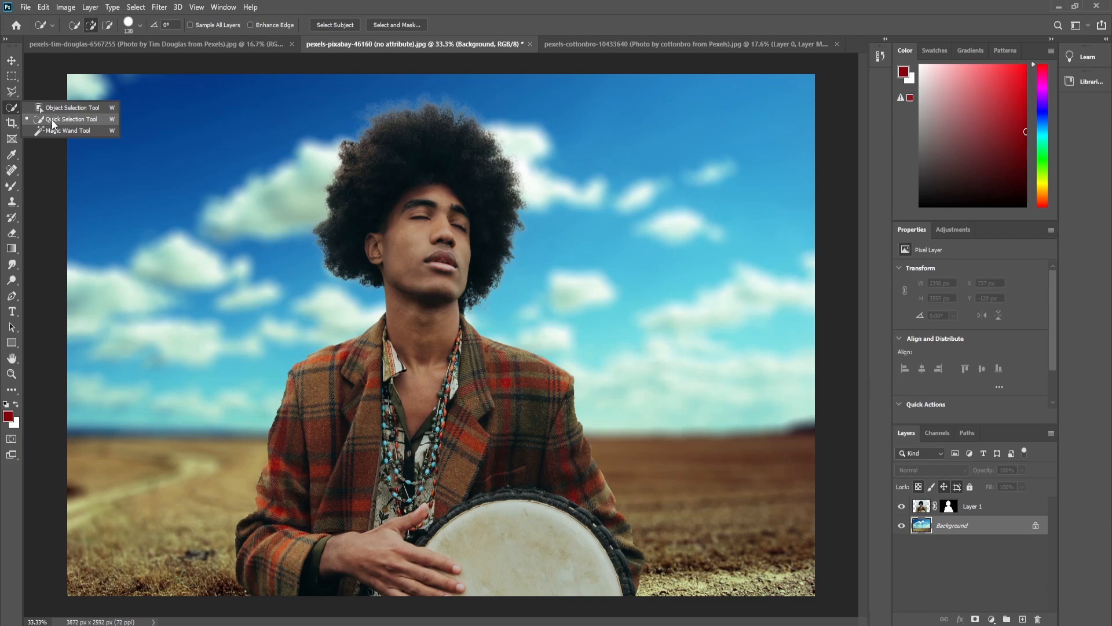
pyautogui.click(52, 120)
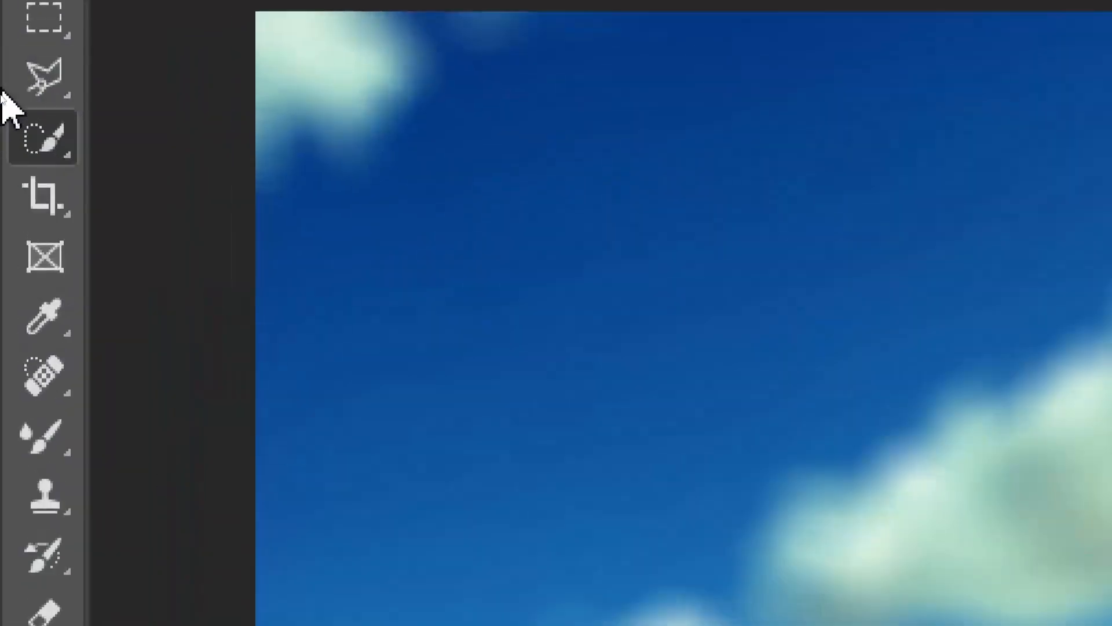
pyautogui.rightClick(46, 97)
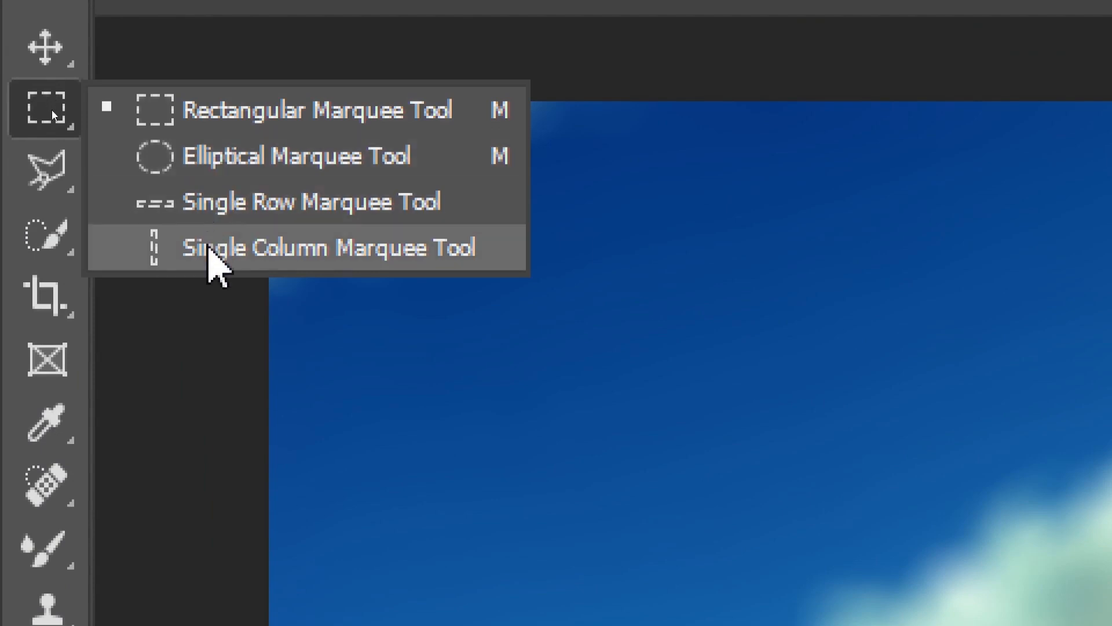
pyautogui.click(44, 170)
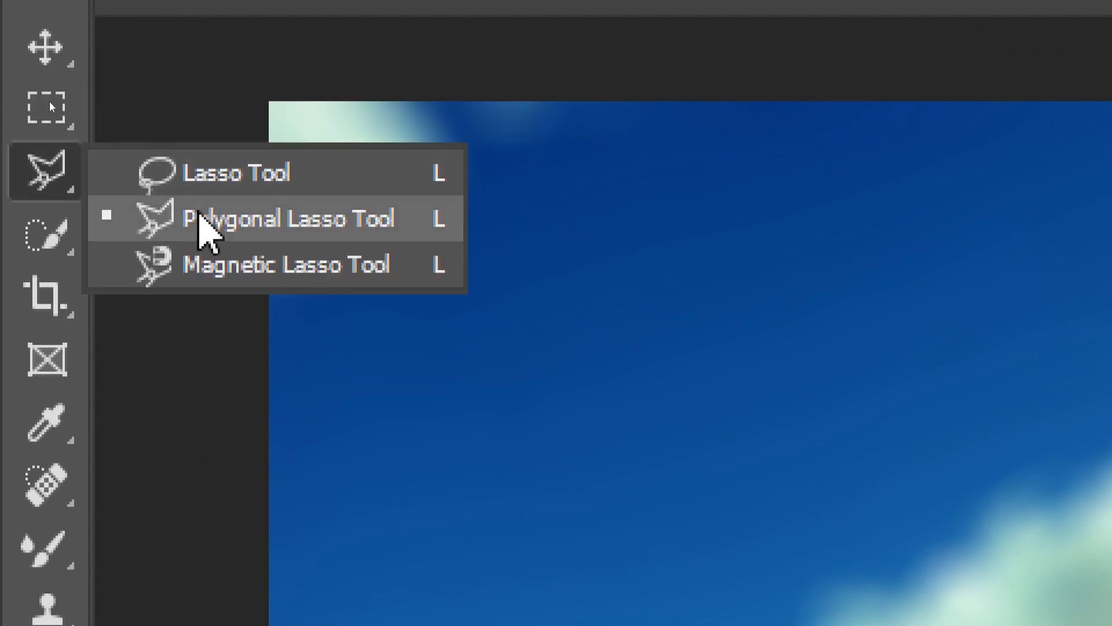
pyautogui.click(32, 233)
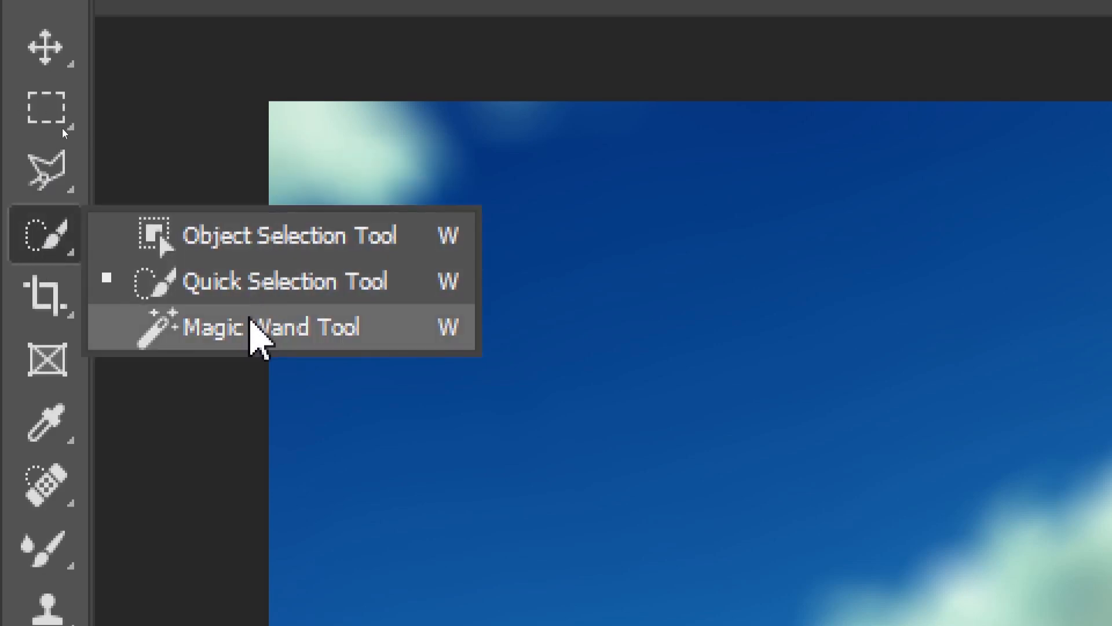
pyautogui.click(252, 325)
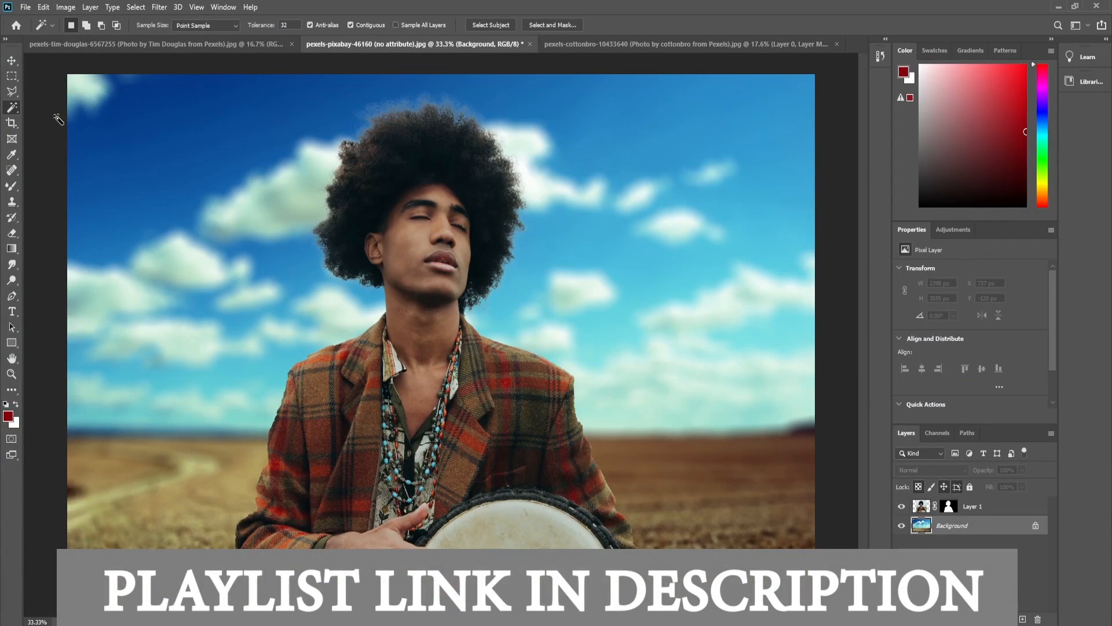
pyautogui.rightClick(12, 109)
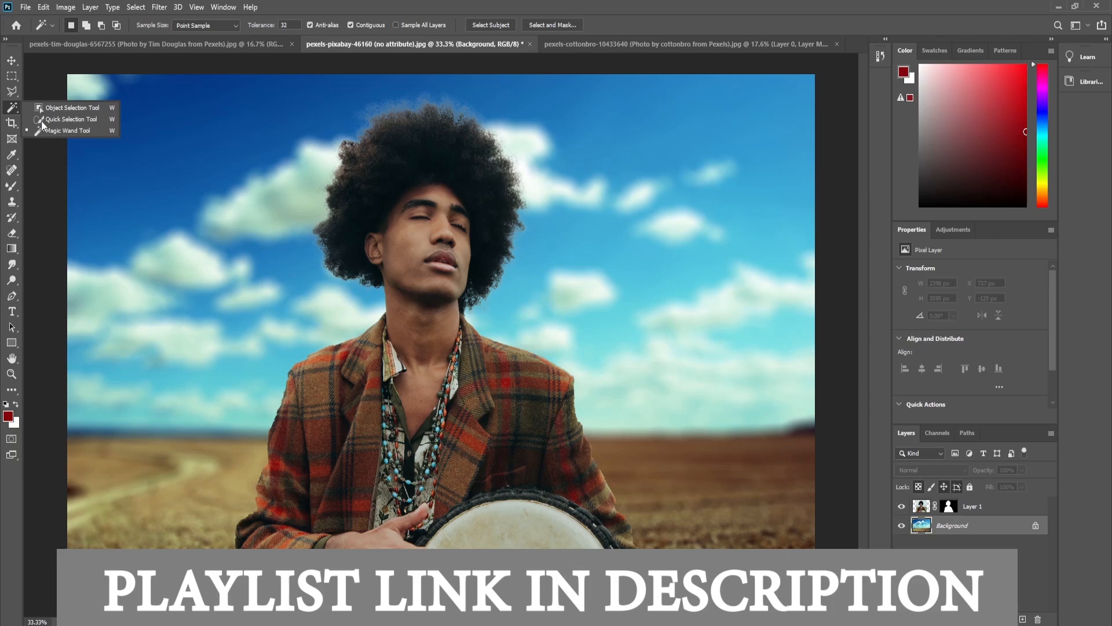
pyautogui.click(51, 120)
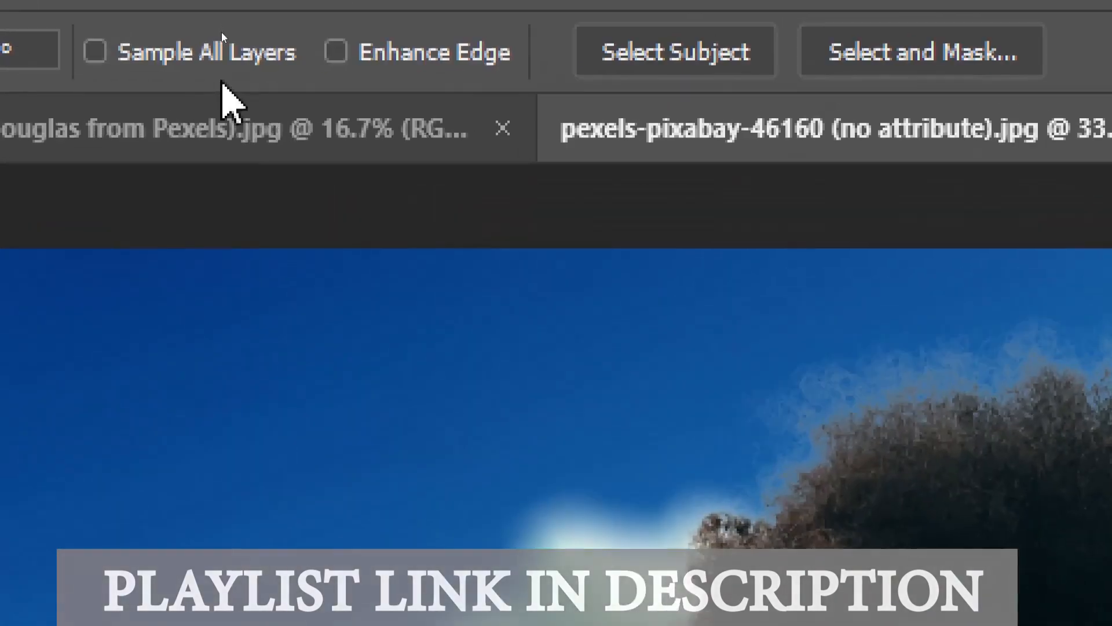